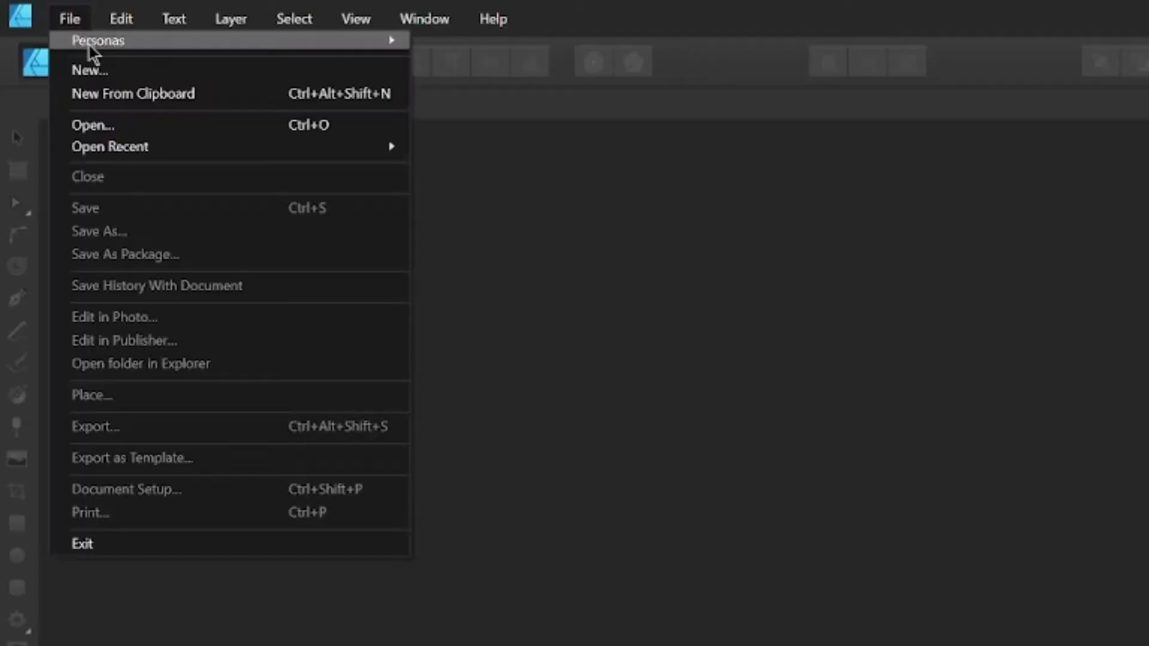
- Create a new landscape document from the FHD 1080p web preset, 1920 x 1080 px at 72 DPI
left_click(90, 70)
scroll(480, 461, "down", 5)
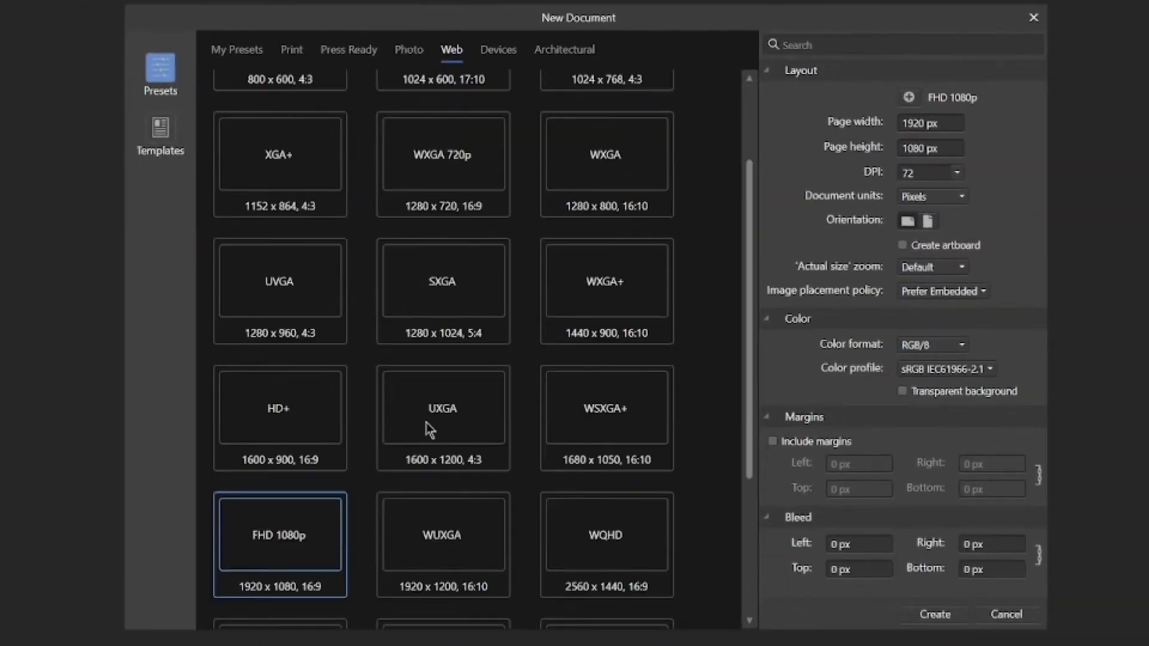
scroll(307, 403, "down", 2)
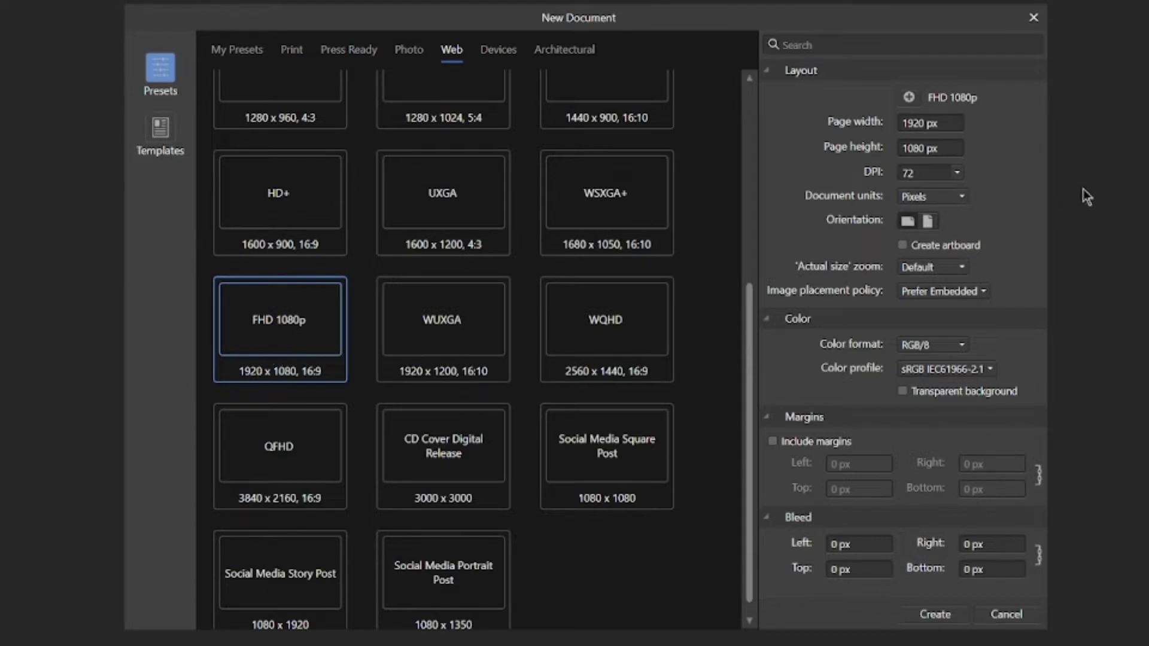
left_click(958, 174)
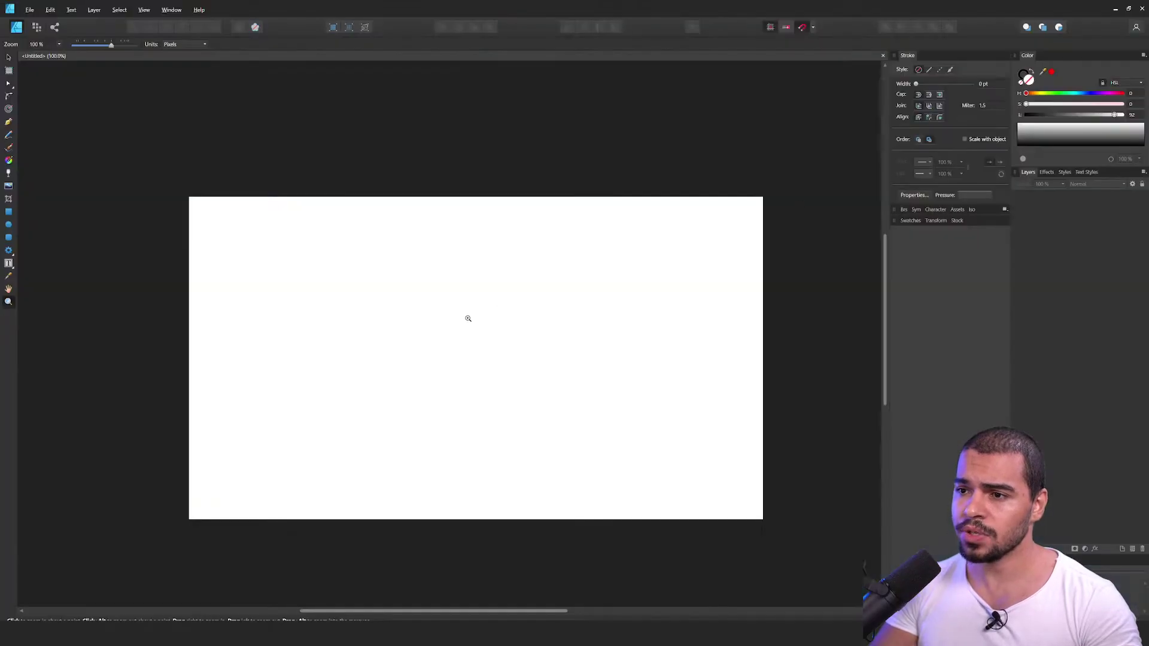
- Draw a large text frame on the page with the Frame Text tool and enter "HOW TO CREATE THUMBNAIL"
left_click_drag(353, 342, 362, 331)
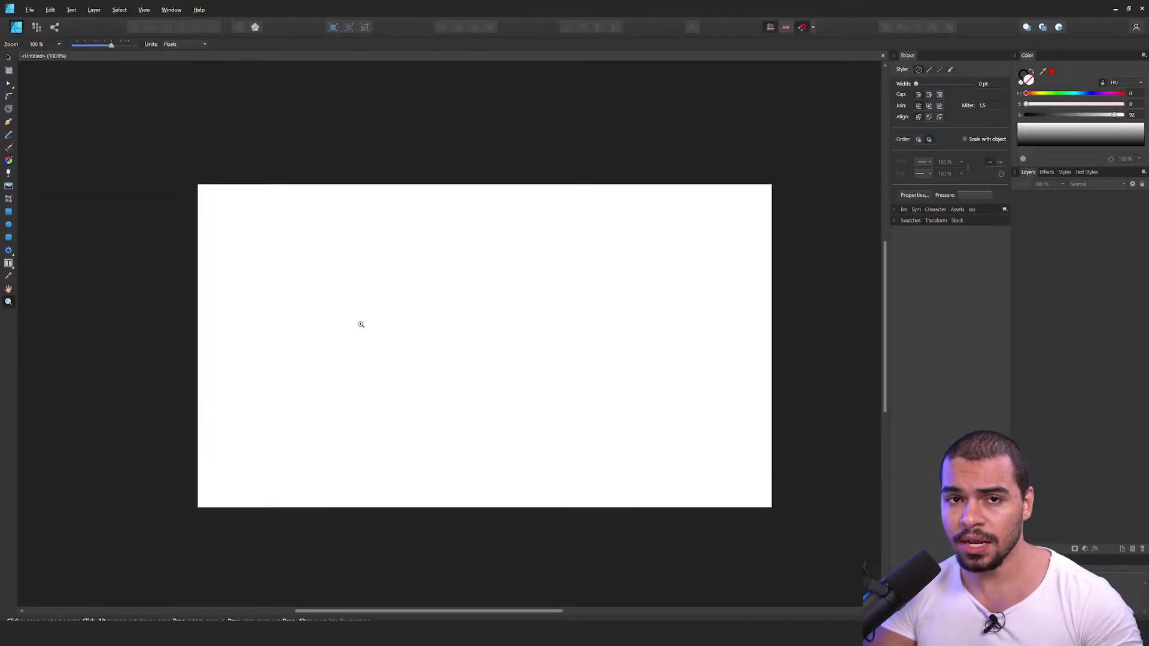
mouse_move(329, 289)
left_mouse_down()
mouse_move(356, 284)
mouse_move(331, 274)
left_mouse_up()
key("t")
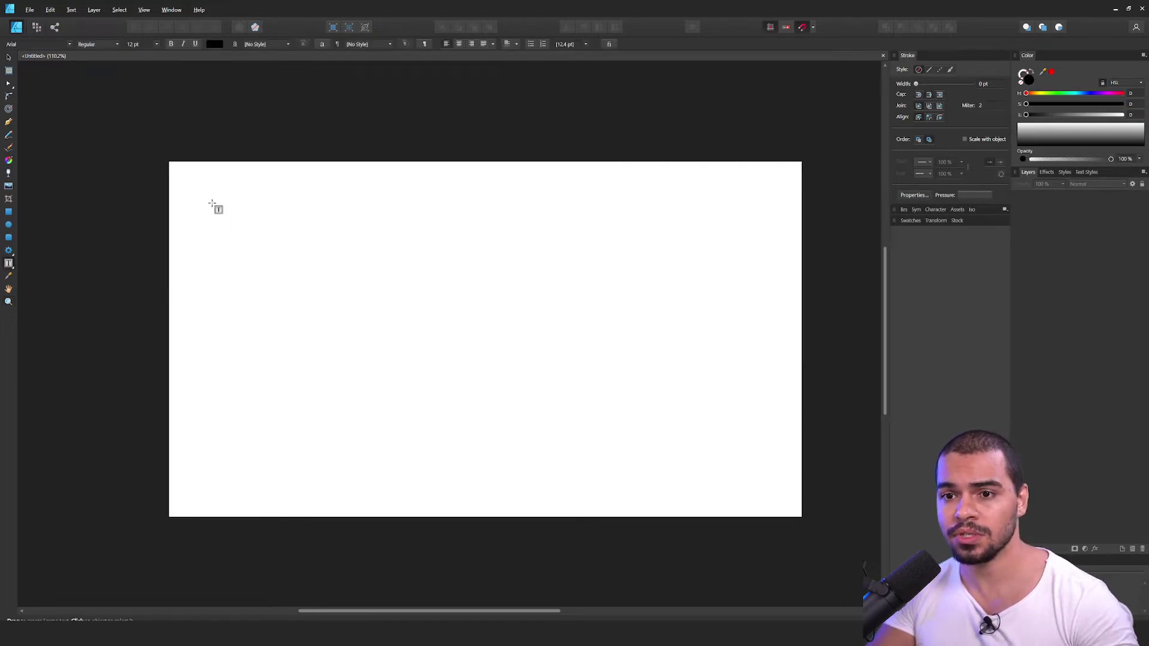
left_click(8, 265)
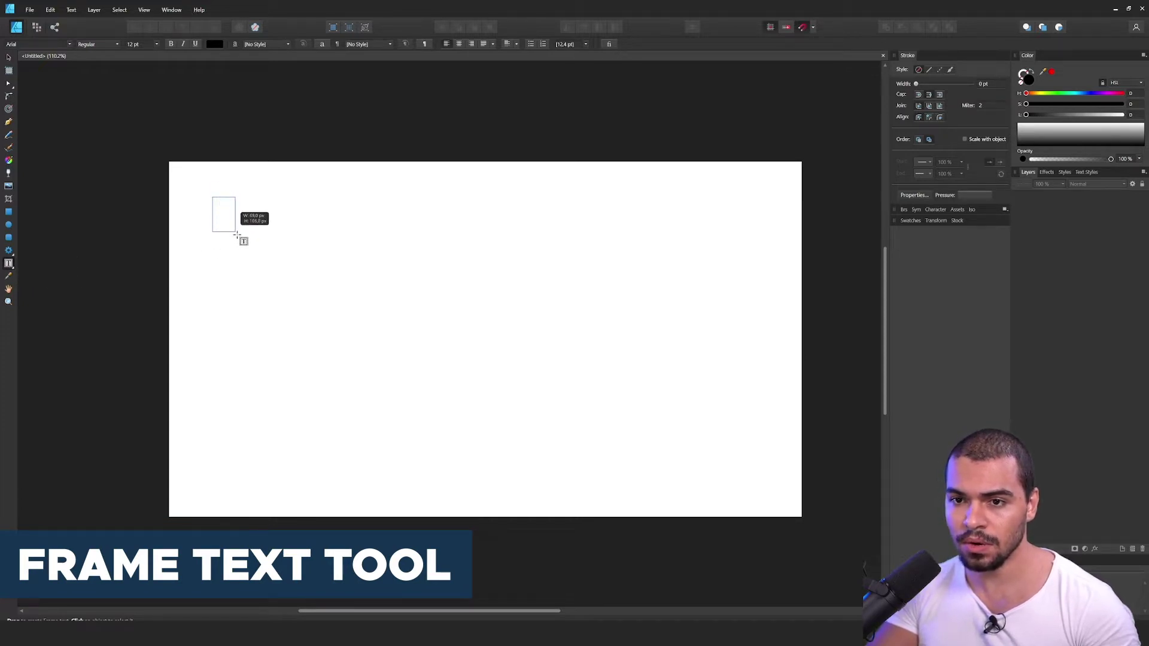
left_click_drag(237, 235, 512, 386)
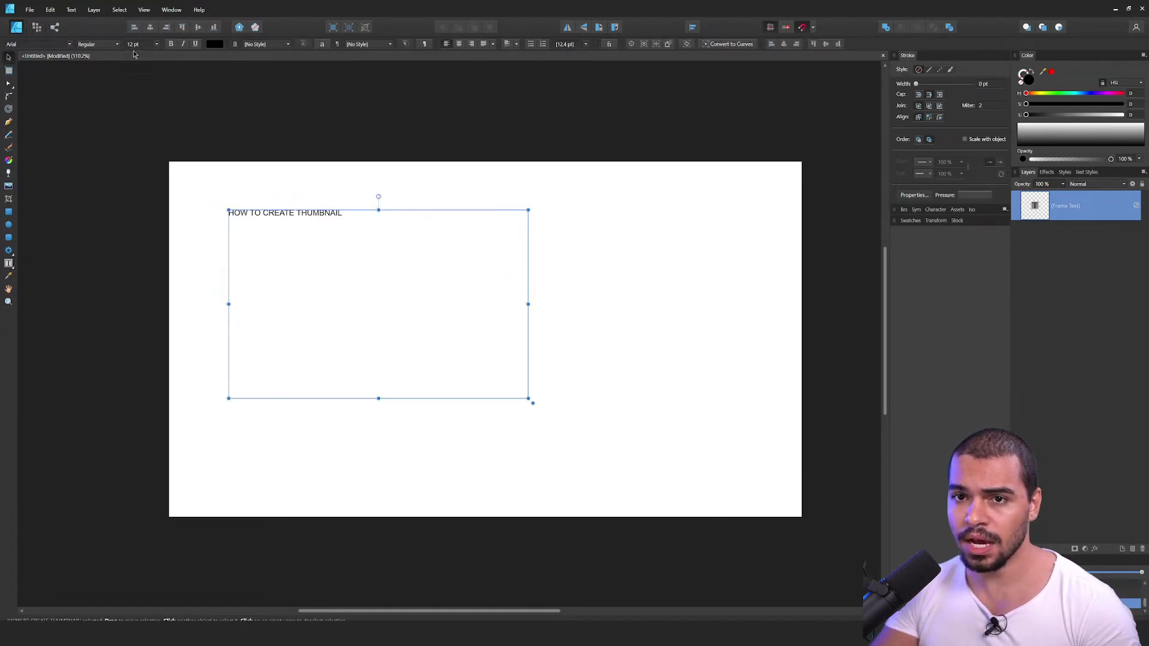
- Enlarge the headline text to a font size of 76 pt
scroll(139, 48, "up", 20)
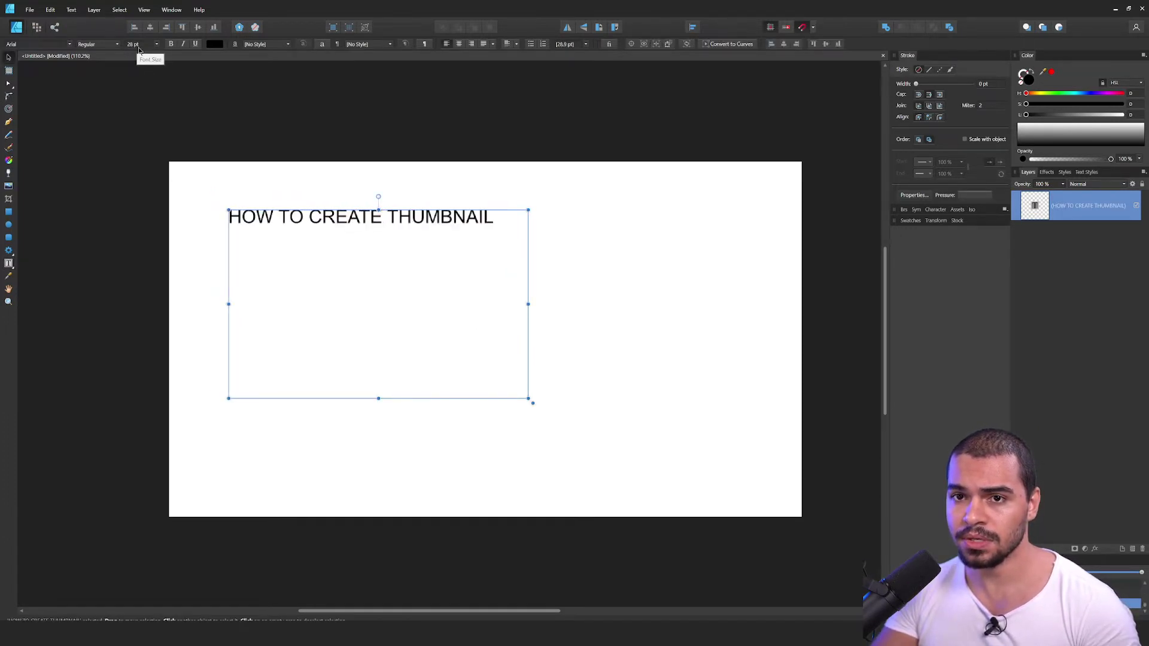
scroll(144, 47, "down", 5)
scroll(146, 49, "down", 6)
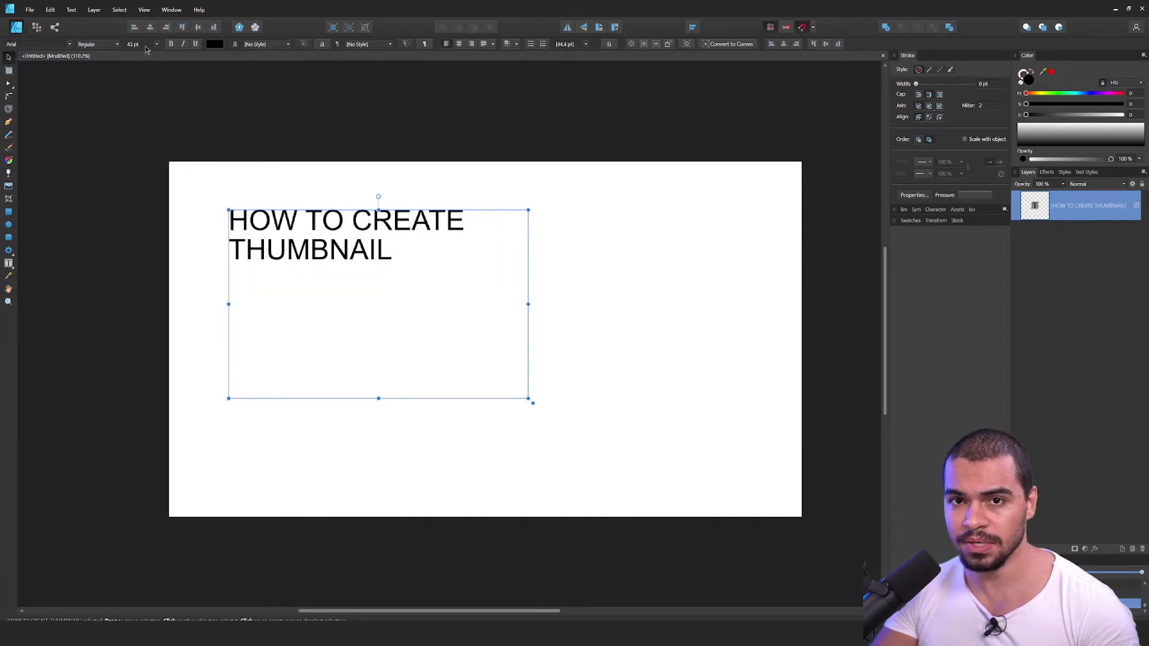
scroll(145, 49, "up", 2)
scroll(145, 46, "up", 10)
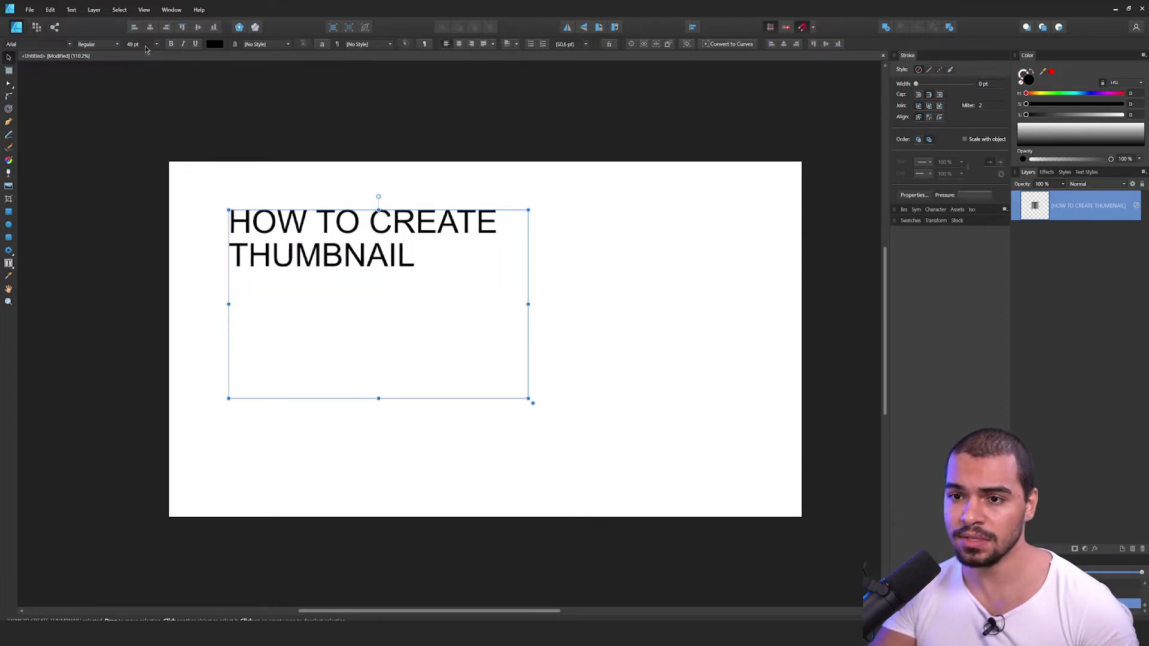
- Set the headline font to Montserrat ExtraBold and widen its frame so that THUMBNAIL fits on one line
left_click(71, 44)
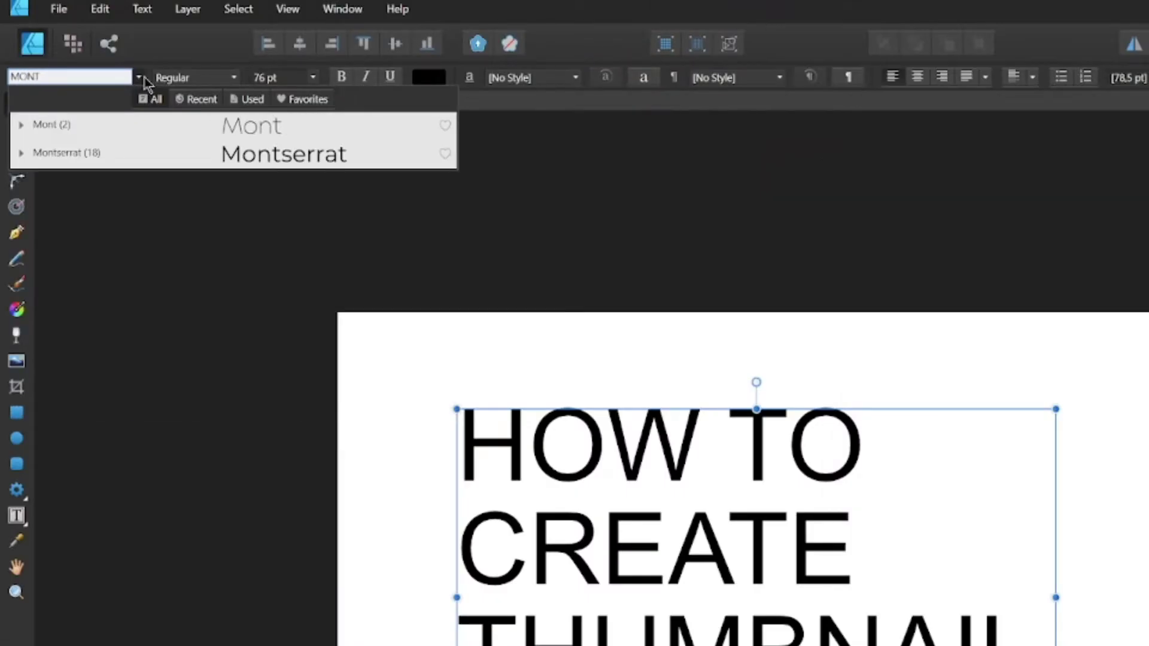
left_click(215, 161)
left_click(234, 79)
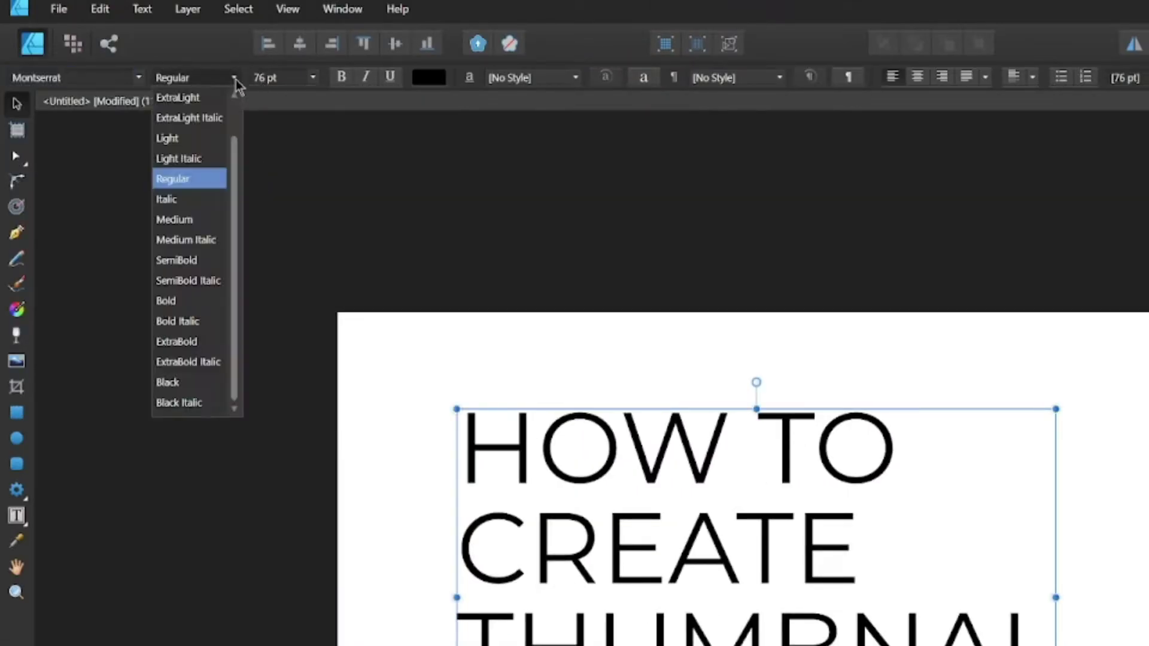
left_click(186, 343)
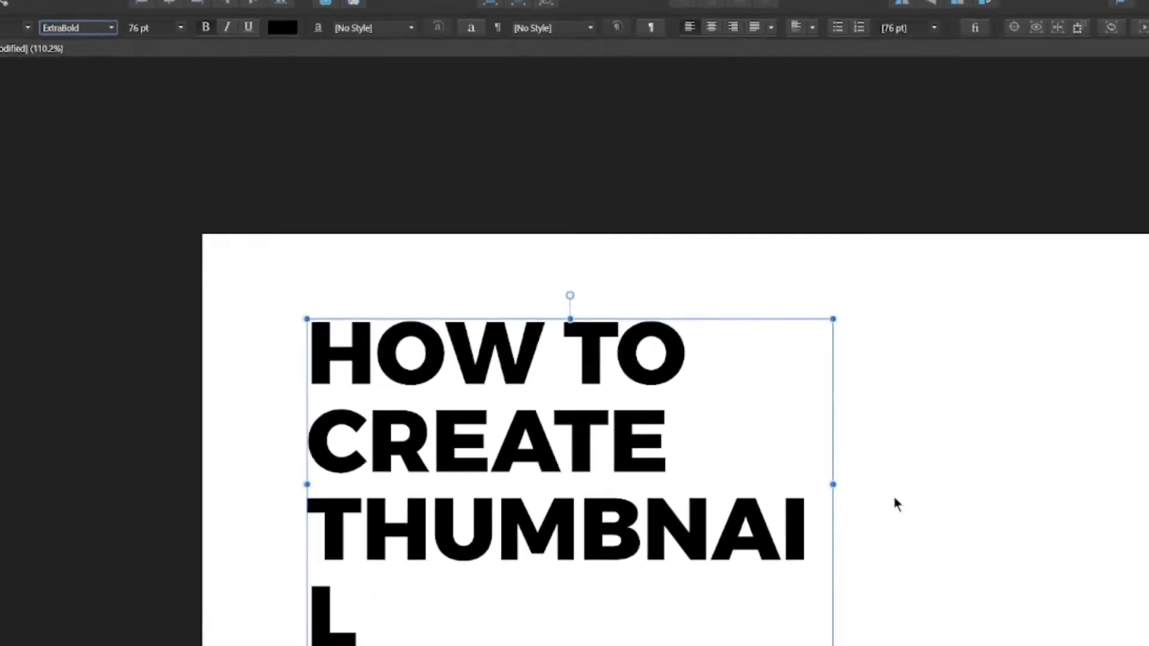
left_click_drag(1056, 596, 1148, 596)
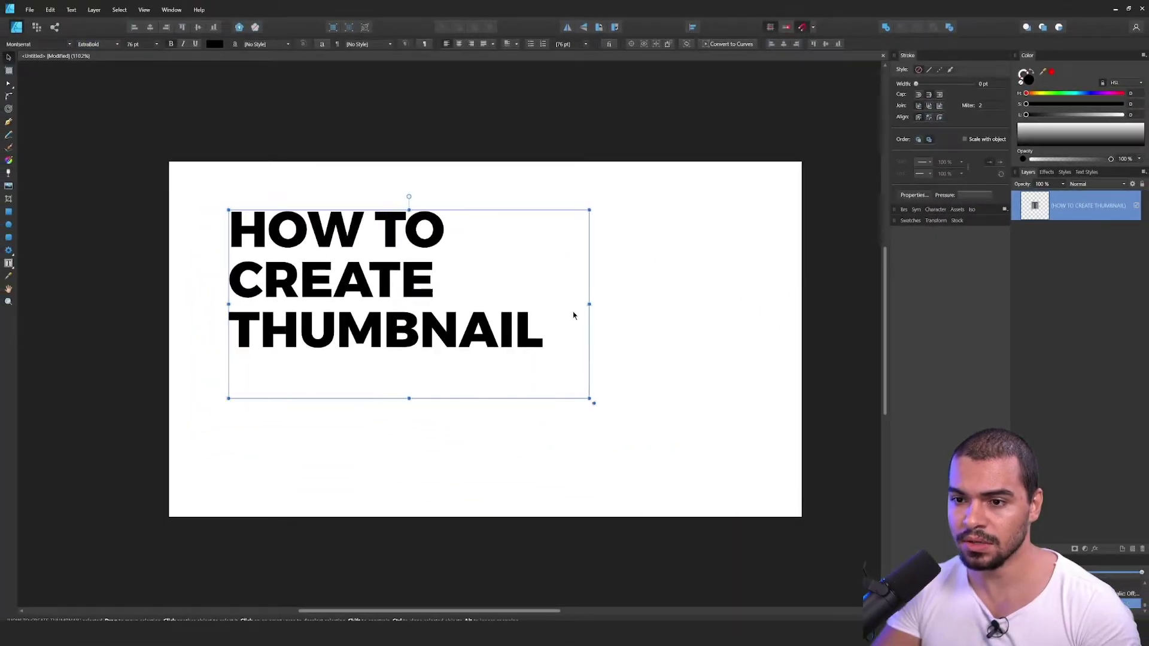
left_click_drag(573, 315, 543, 309)
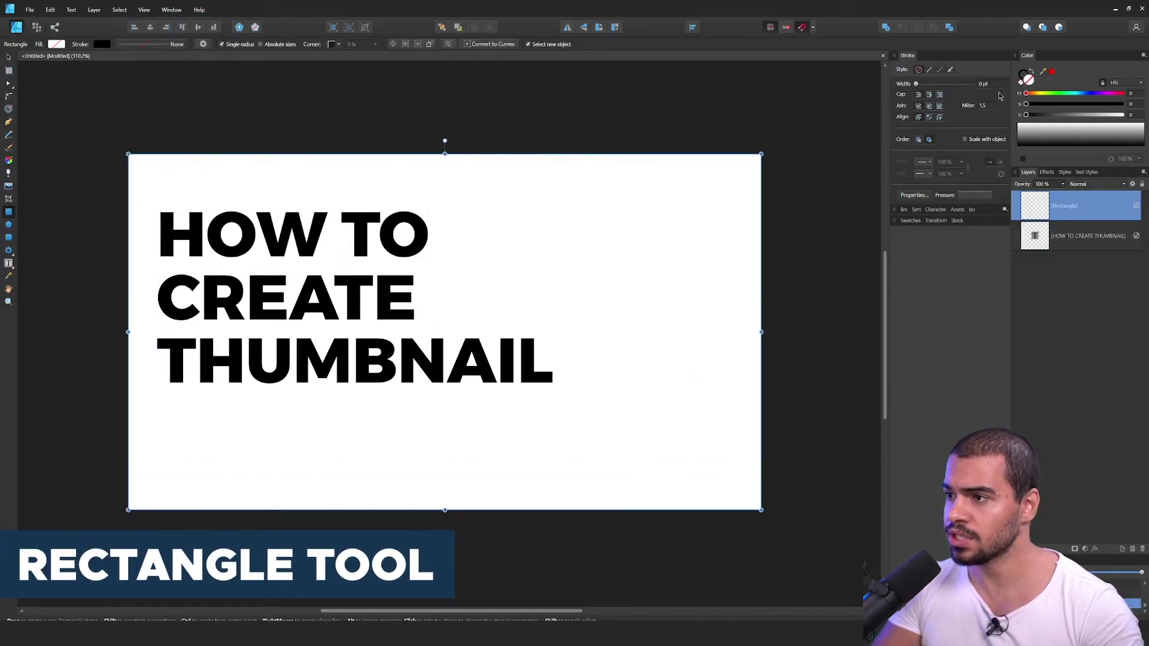
- Fill the page-sized background rectangle with a medium blue and place it behind the headline
left_click(1068, 114)
left_click(1077, 103)
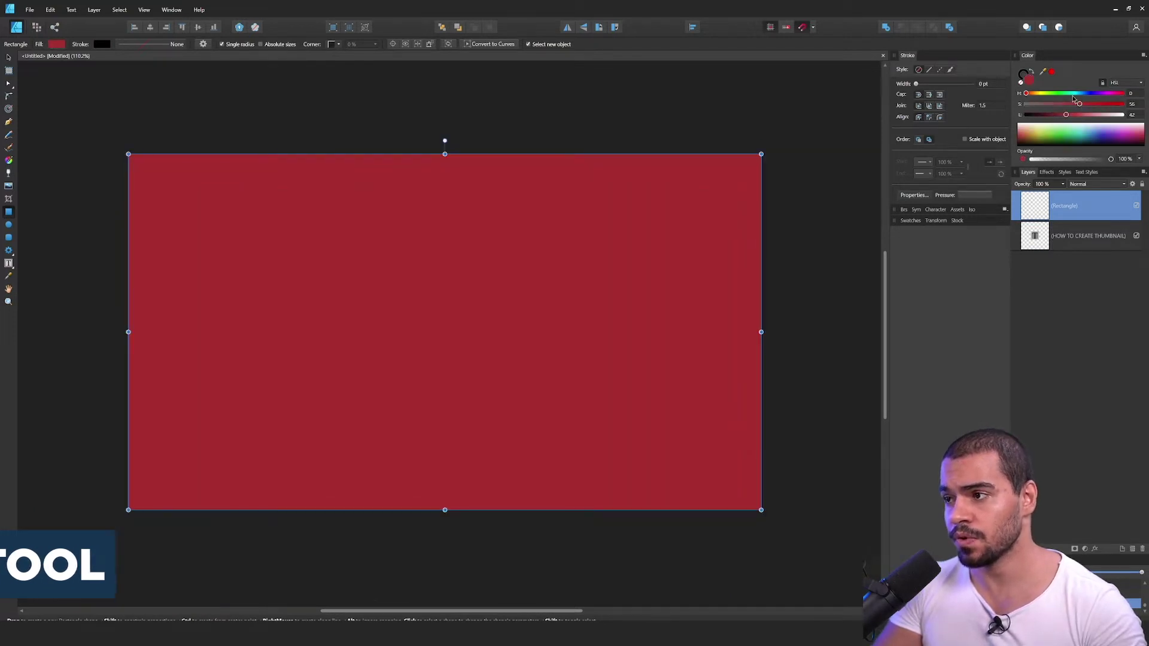
left_click(1075, 94)
left_click(1066, 114)
left_click(1071, 115)
left_click(1080, 93)
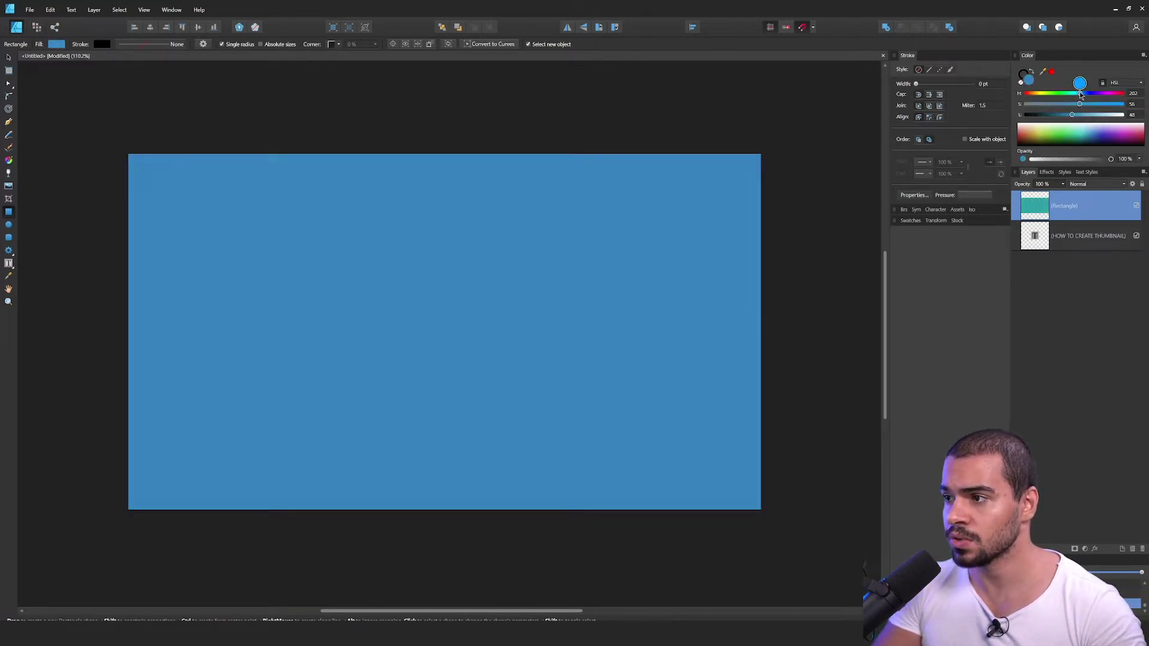
key("ctrl+bracketleft")
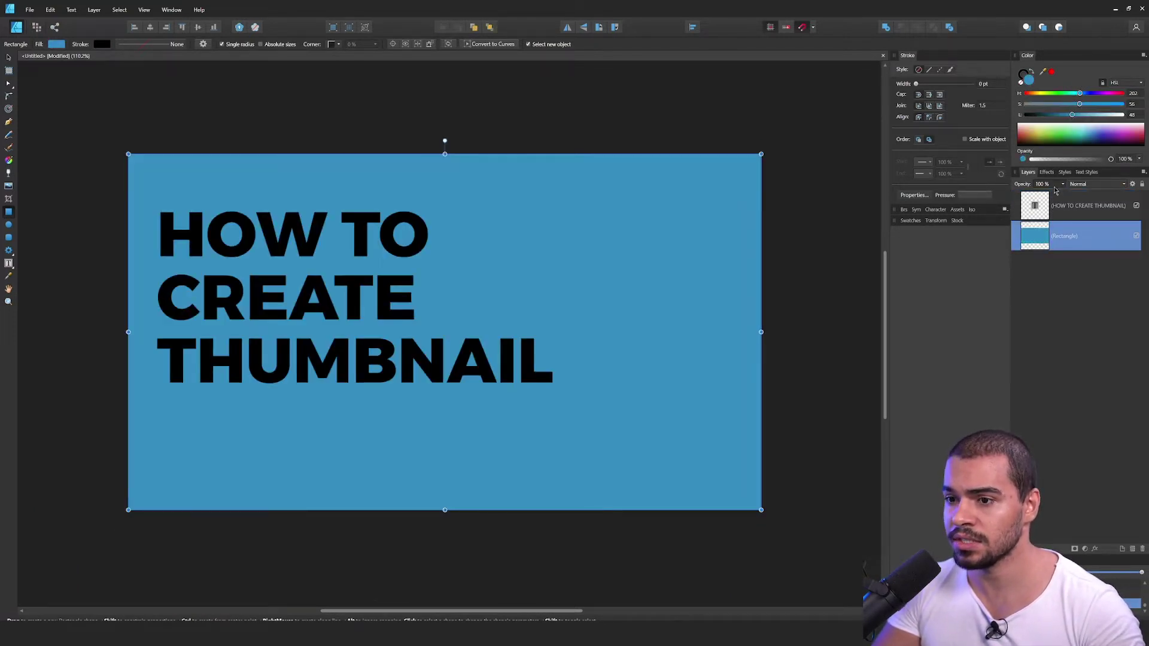
- Select the headline text and recolor it white
left_click(1072, 214)
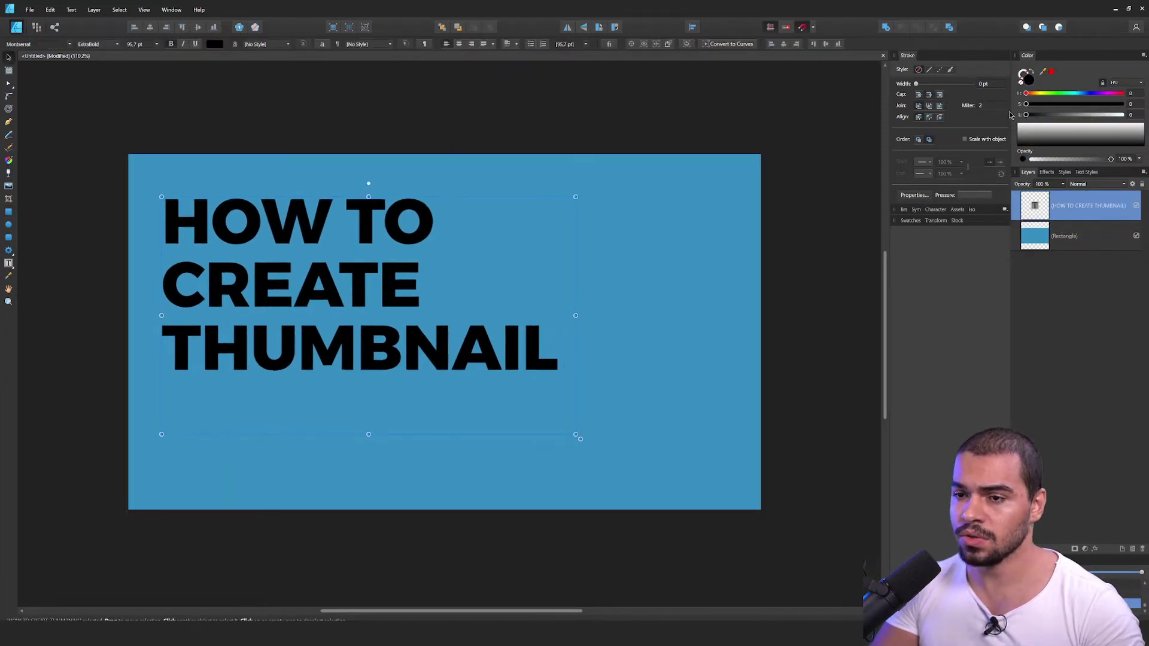
left_click_drag(1087, 115, 1122, 115)
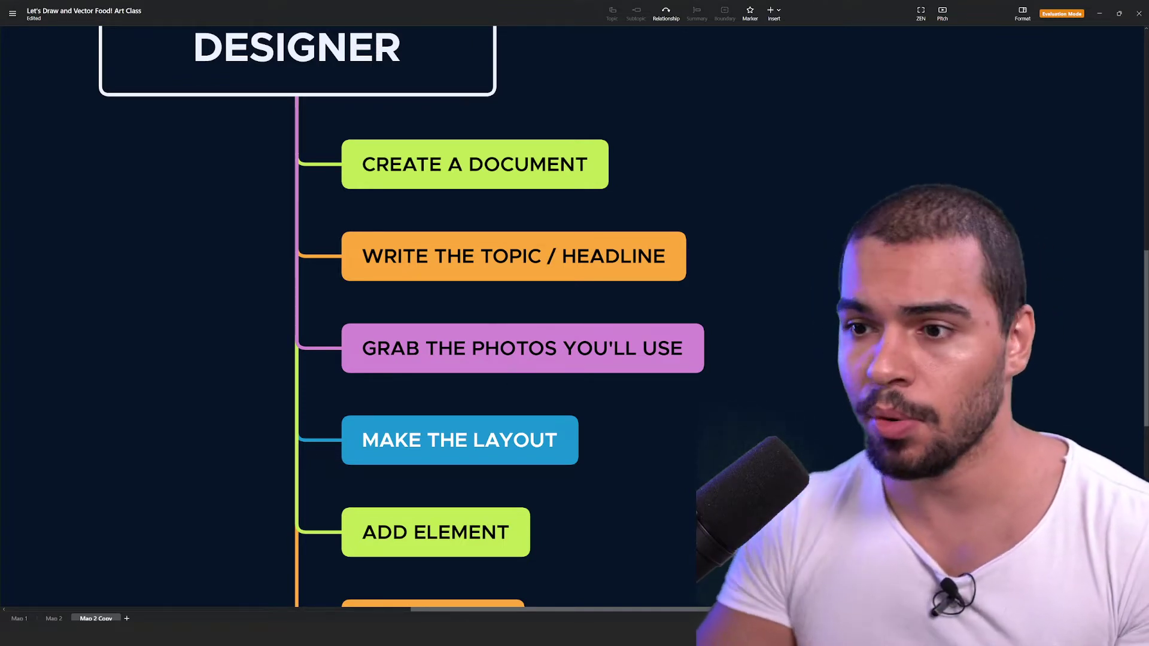
scroll(541, 267, "right", 10)
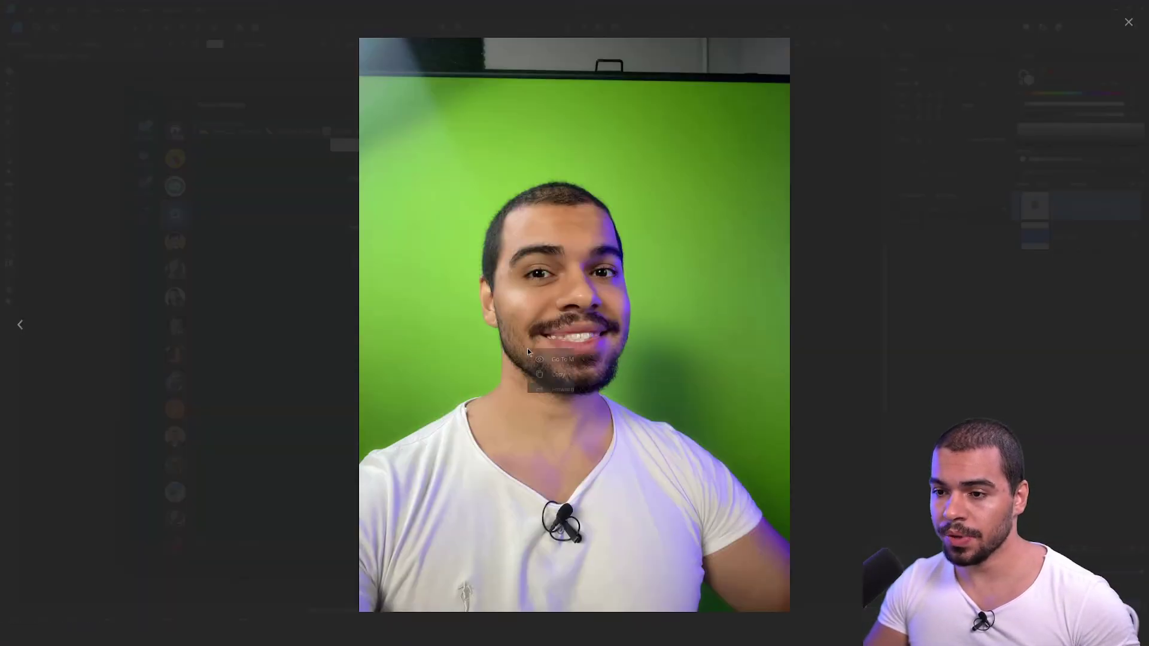
- Copy the green-screen portrait photo from the chat's image viewer and paste it into the thumbnail document
right_click(527, 351)
left_click(568, 379)
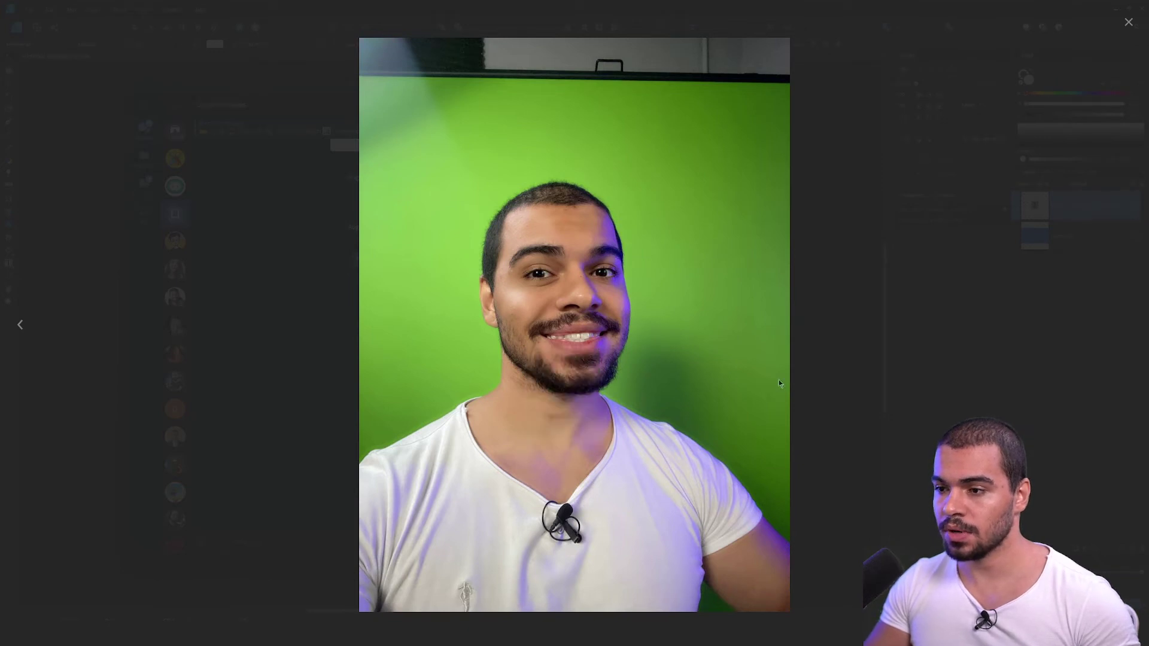
left_click(804, 379)
left_click(655, 363)
key("ctrl+v")
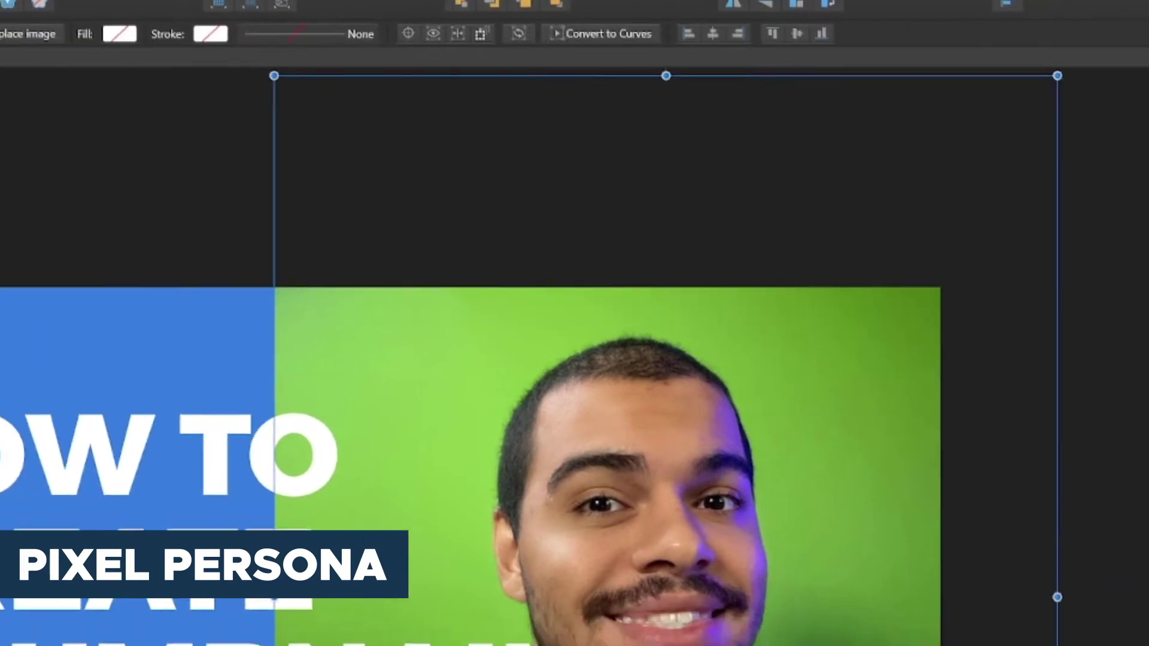
- Rasterize the portrait layer and flood-select its green background with contiguous selection at 20% tolerance
right_click(988, 283)
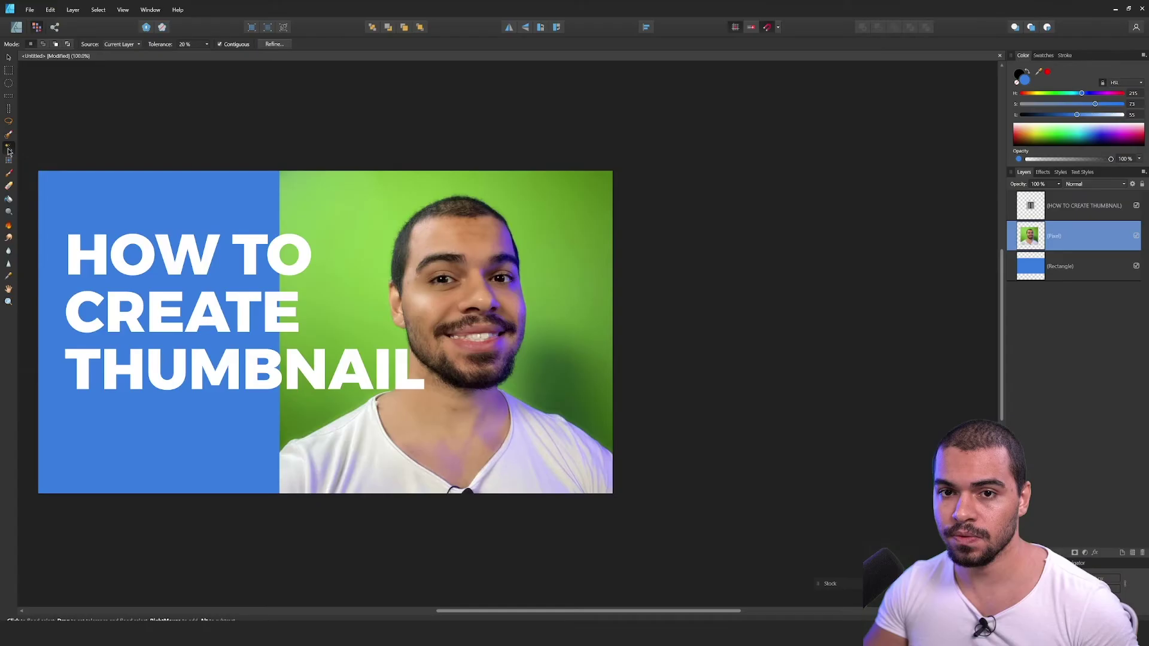
left_click(355, 212)
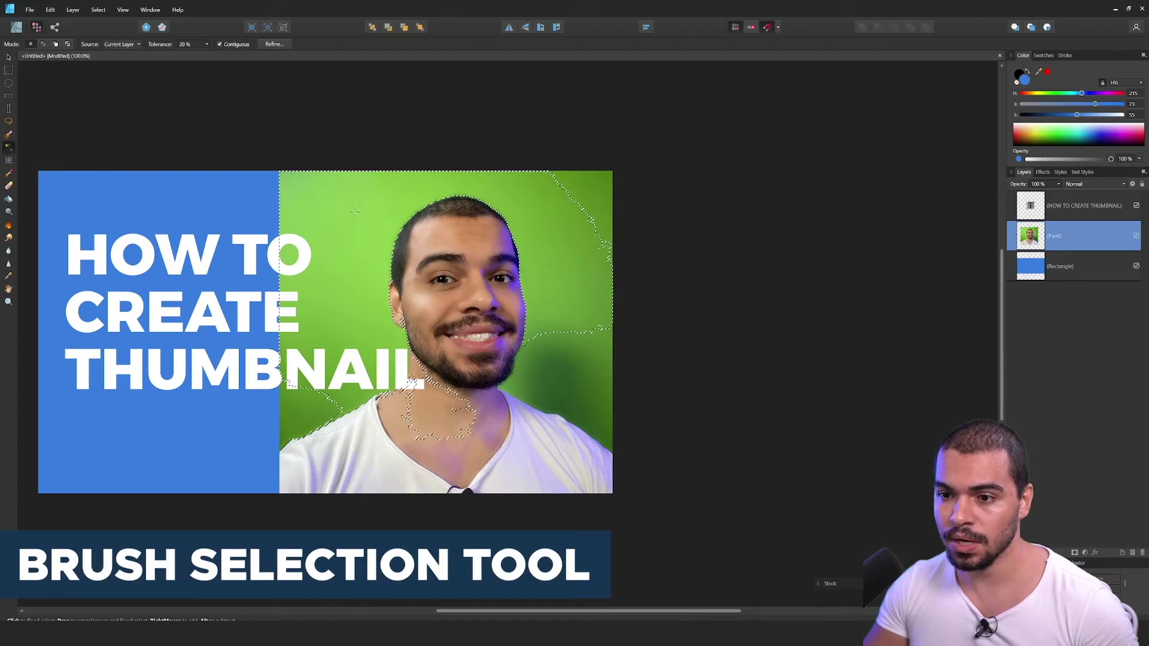
left_click(571, 363)
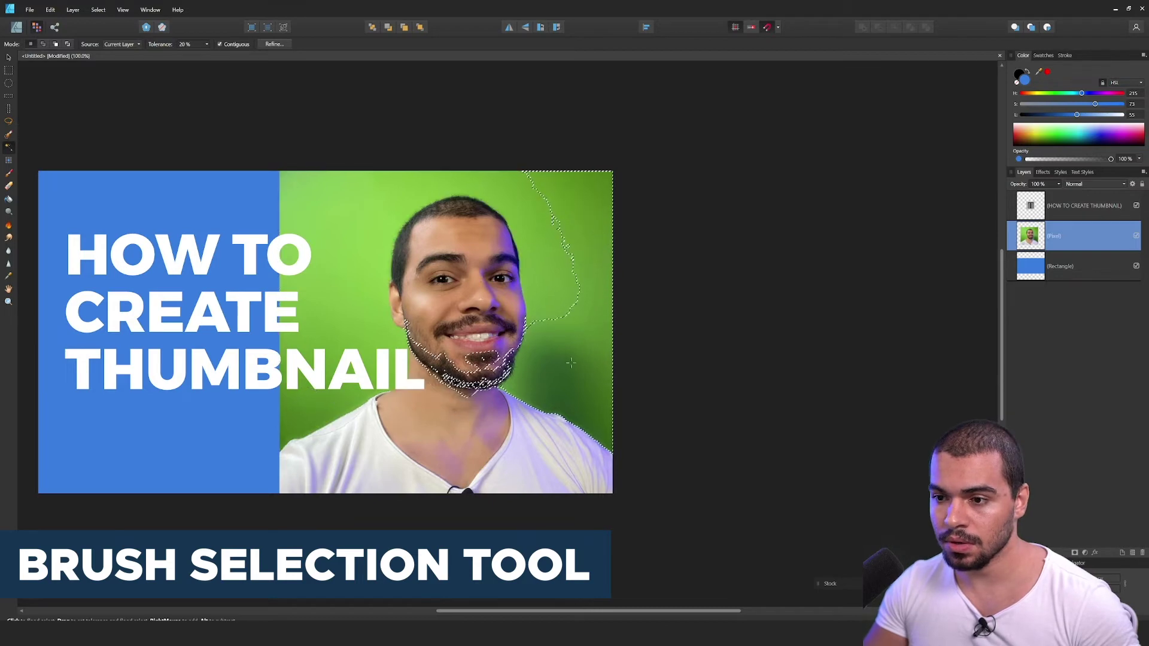
left_click(551, 306)
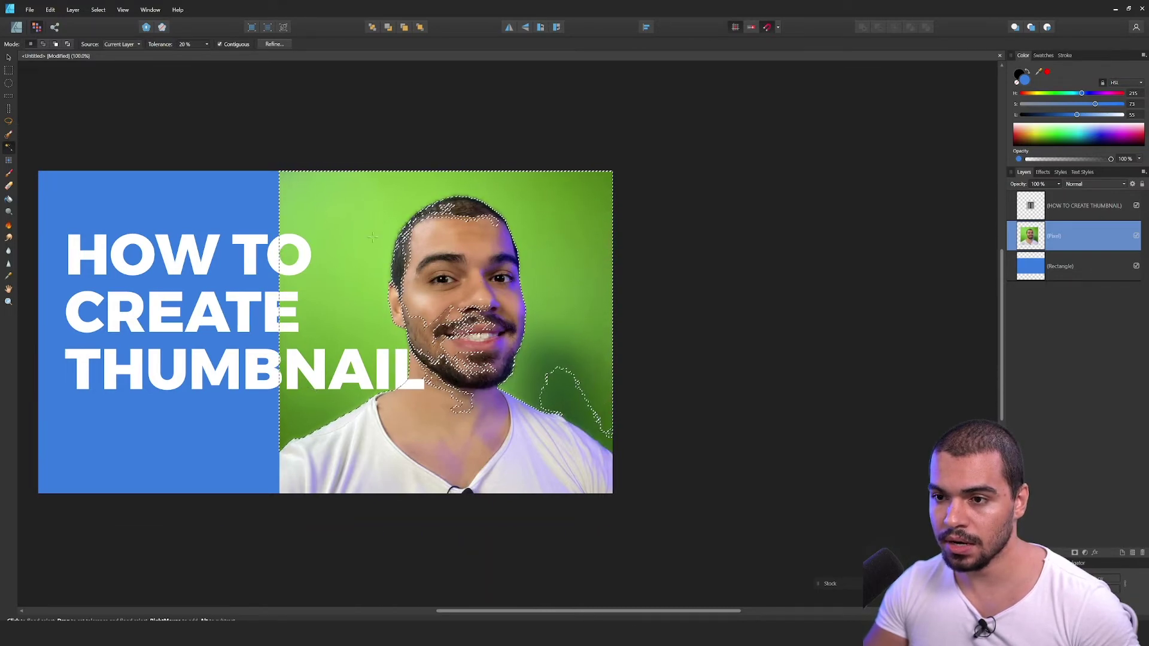
left_click(331, 227)
- Enlarge the selection brush to a width of 56 px and remove the neck area from the background selection
key("w")
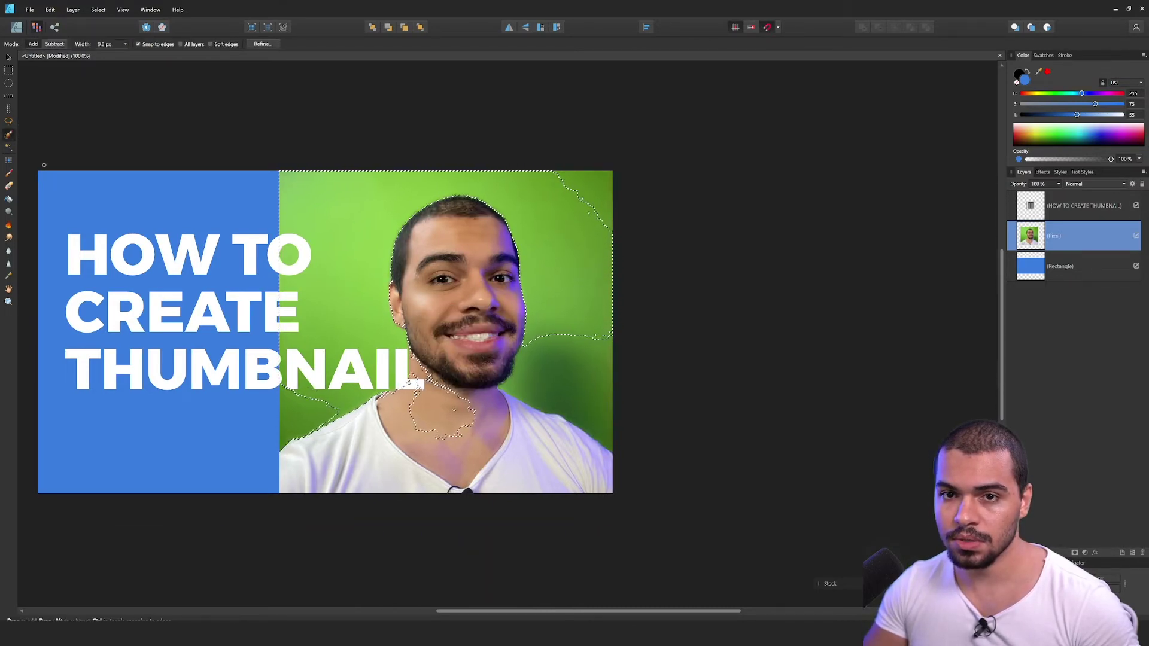
key("bracketright")
key("bracketright")
key("bracketright")
key("bracketright")
key("bracketright")
key("bracketright")
key("bracketright")
key("bracketright")
key("bracketright")
key("bracketright")
key("bracketright")
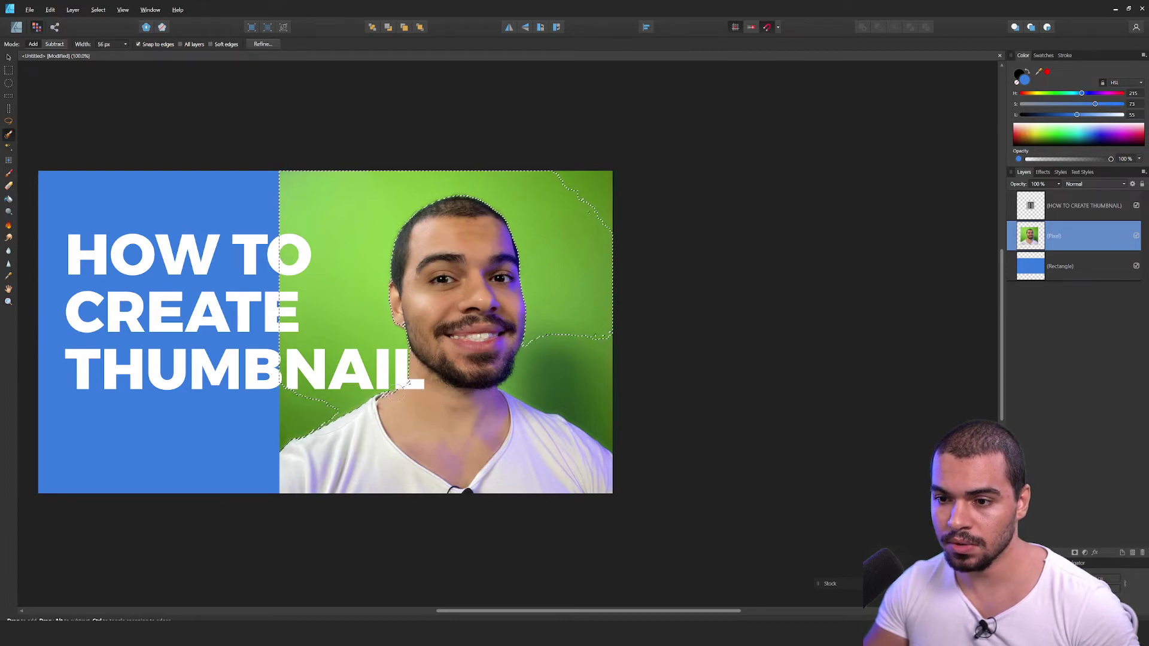
- Add the missed green areas above both shoulders to the background selection with the selection brush
key("z")
left_click_drag(364, 429, 419, 429)
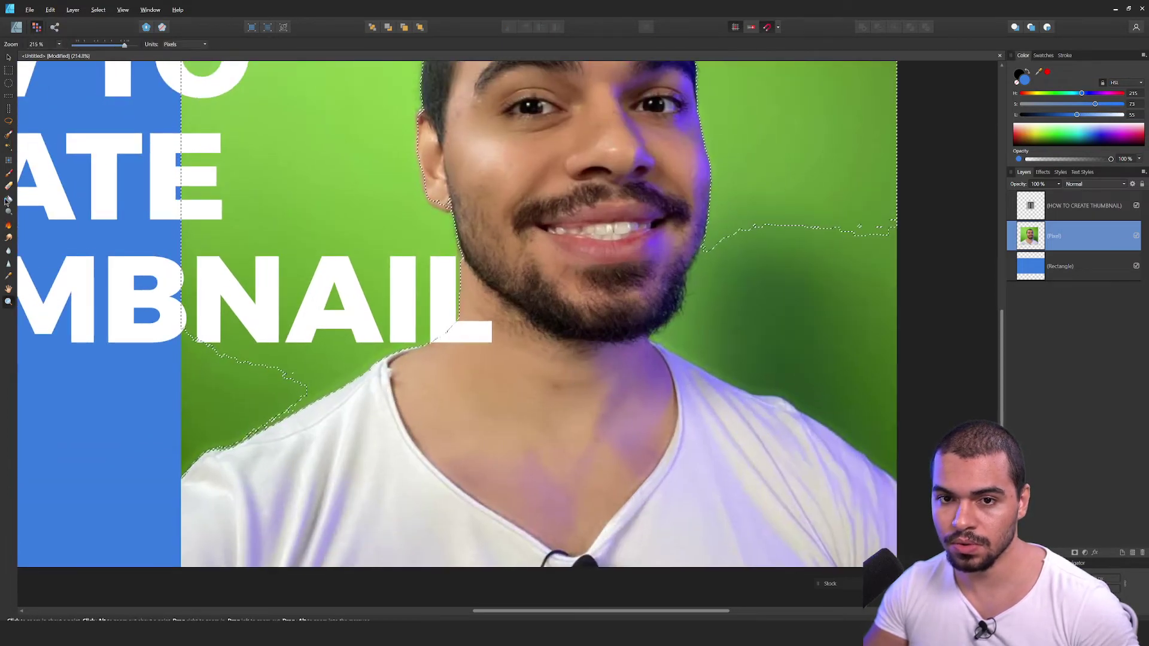
left_click(9, 161)
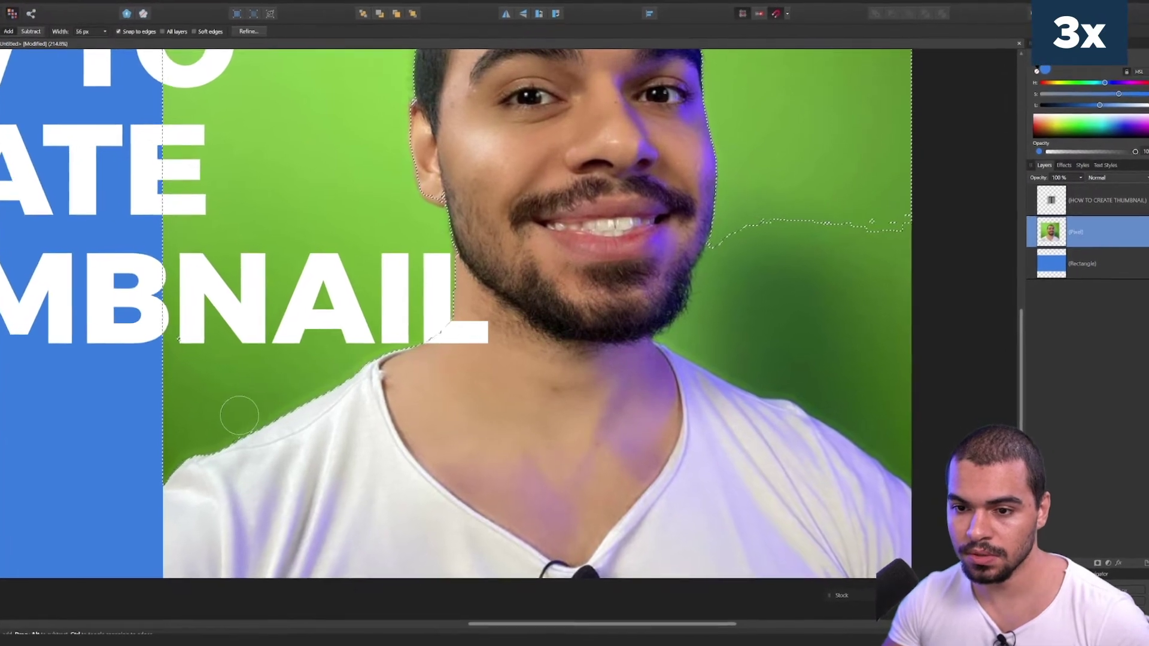
mouse_move(799, 230)
left_mouse_down()
mouse_move(536, 331)
mouse_move(611, 338)
mouse_move(643, 563)
left_mouse_up()
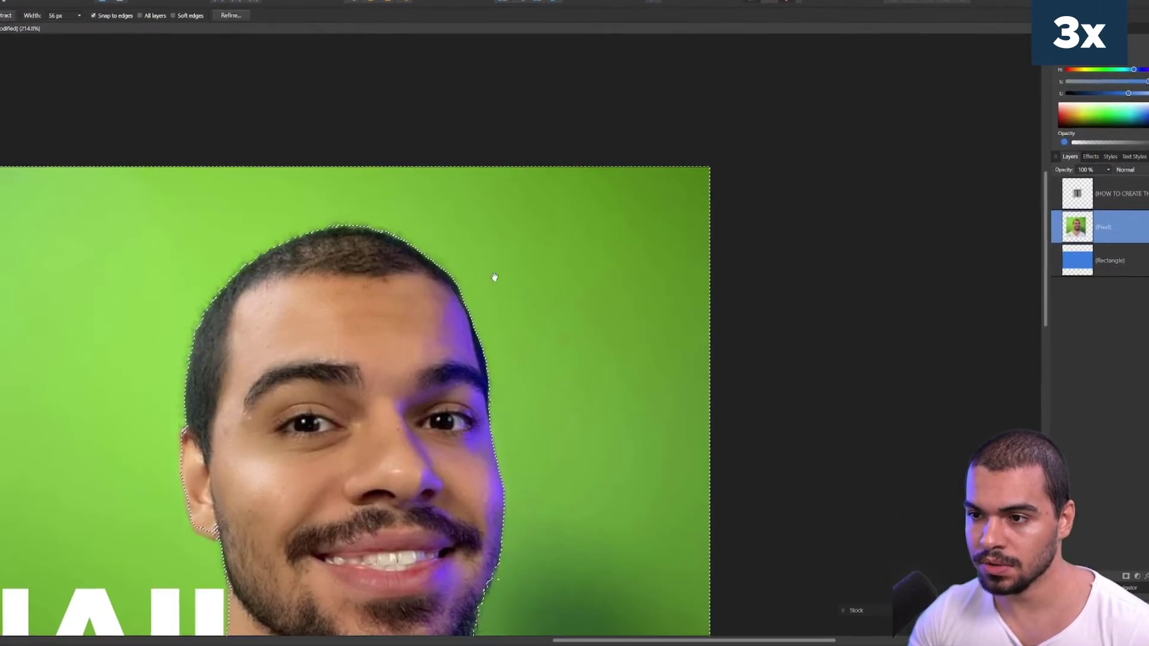
- Brush the ear out of the background selection so that the selection edge follows the ear's outline
left_click_drag(499, 278, 662, 136)
key("z")
left_click_drag(376, 367, 430, 367)
key("w")
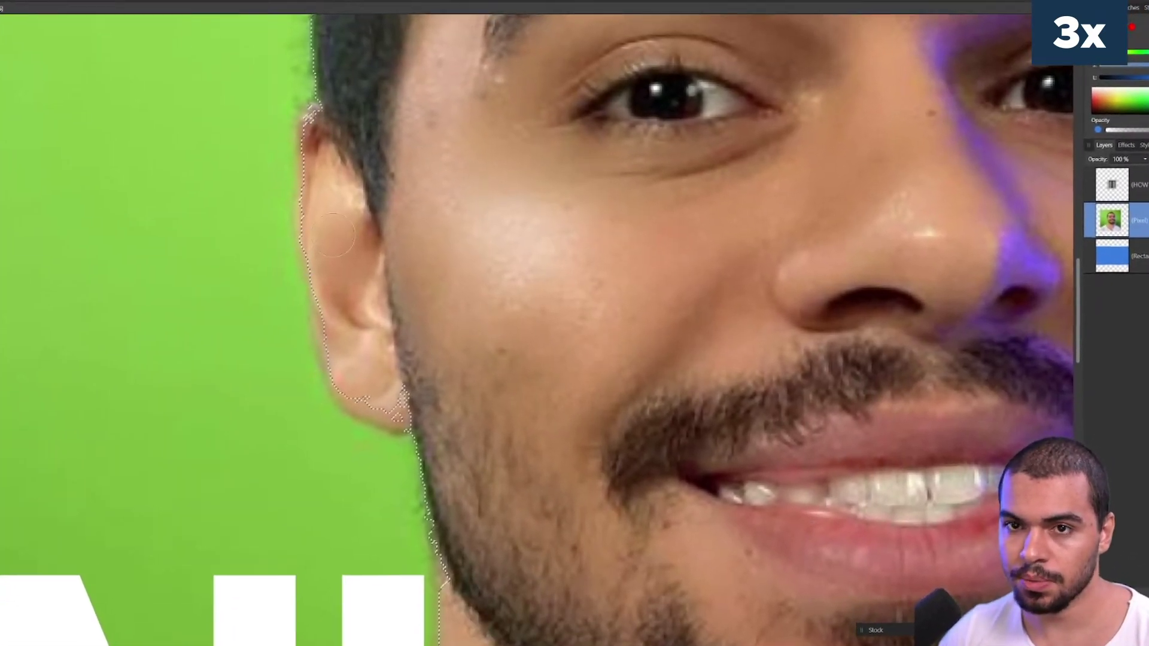
mouse_move(360, 380)
left_mouse_down()
mouse_move(365, 430)
mouse_move(383, 452)
left_mouse_up()
left_click_drag(320, 179, 328, 306)
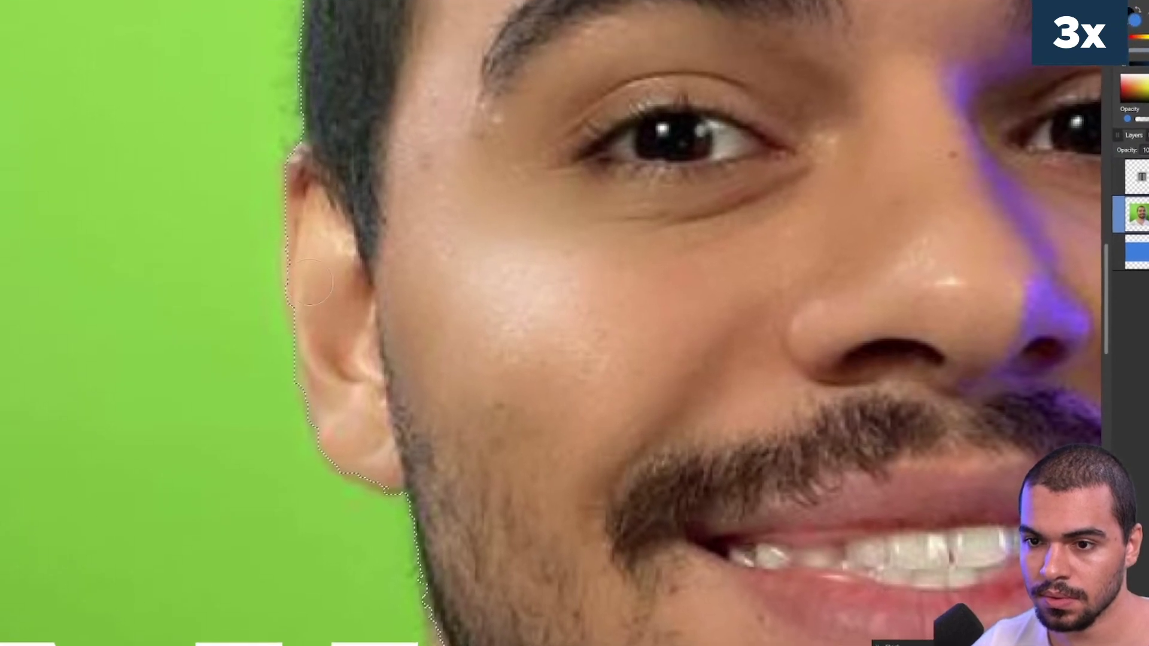
key("z")
left_click_drag(503, 312, 402, 314)
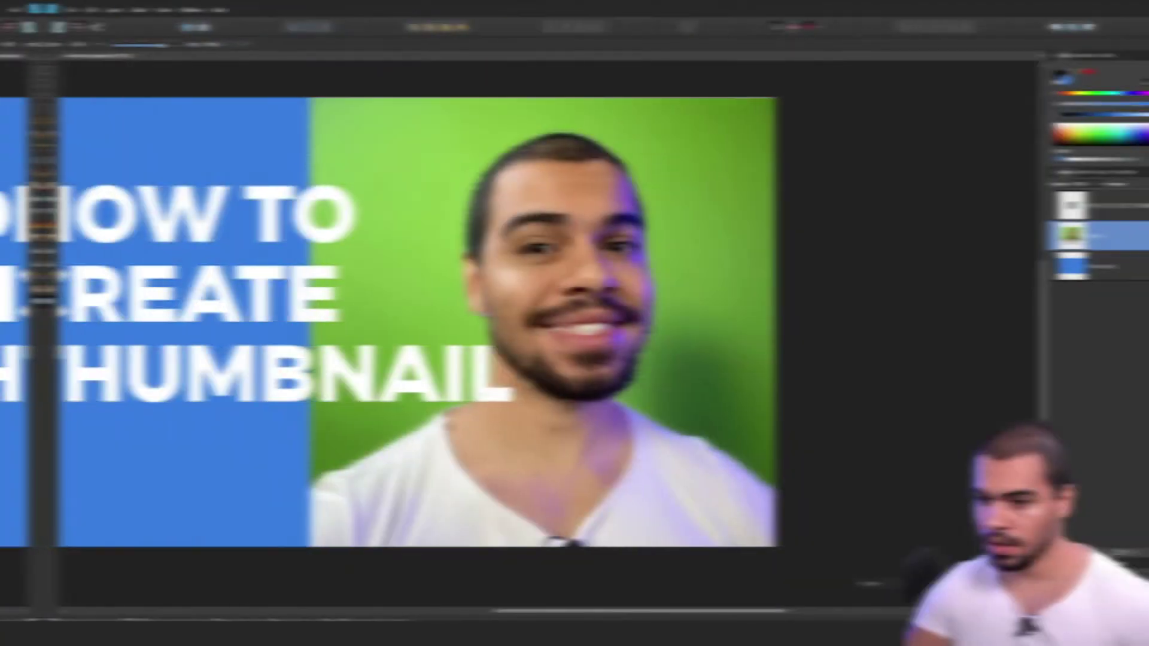
- Delete the selected green background from the portrait layer and clear the selection
key("Delete")
key("ctrl+d")
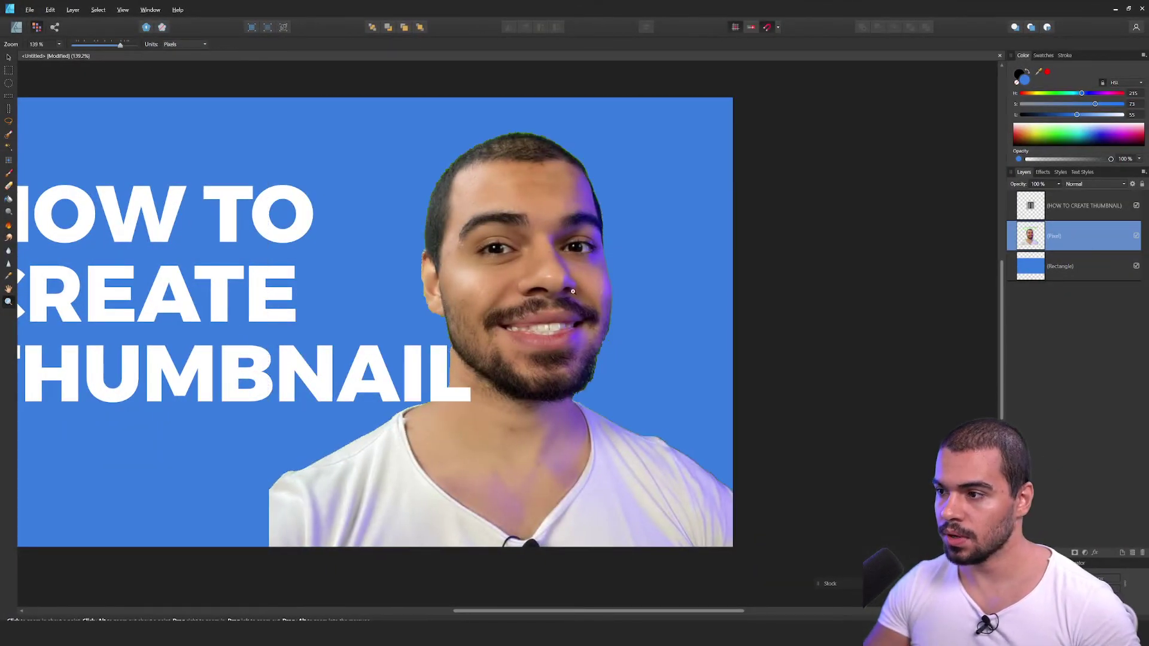
key("z")
scroll(599, 311, "down", 4)
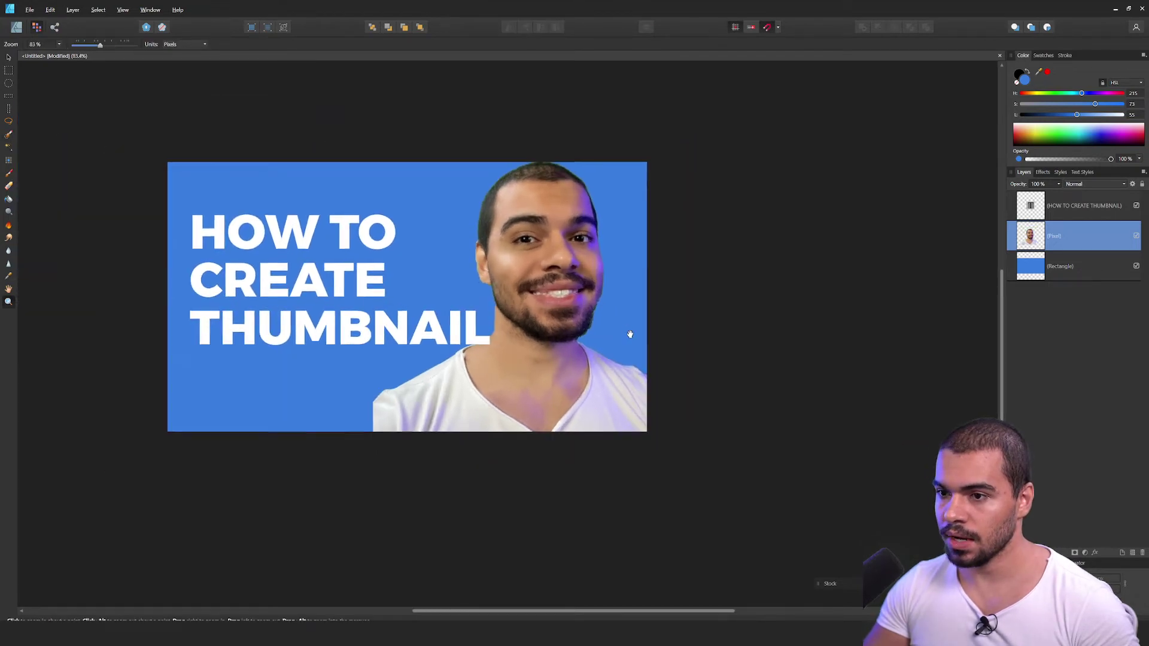
left_click_drag(655, 313, 663, 323)
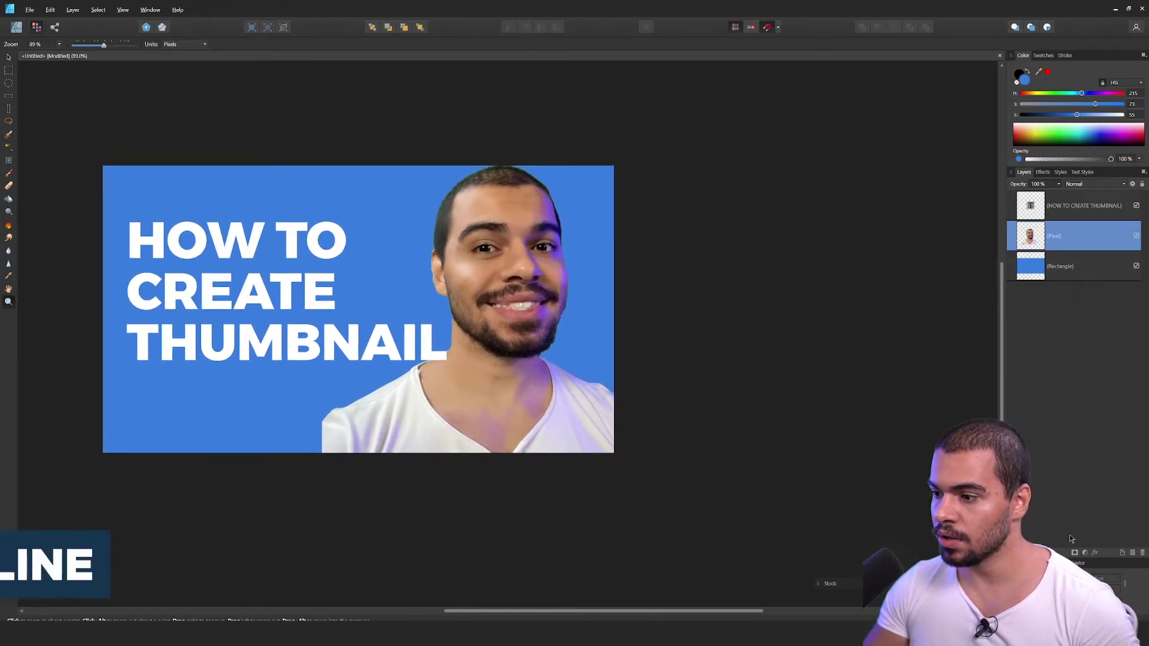
- Add a solid white outside Outline layer effect with a 12.3 px radius around the portrait
left_click(1094, 553)
left_click_drag(582, 192, 778, 213)
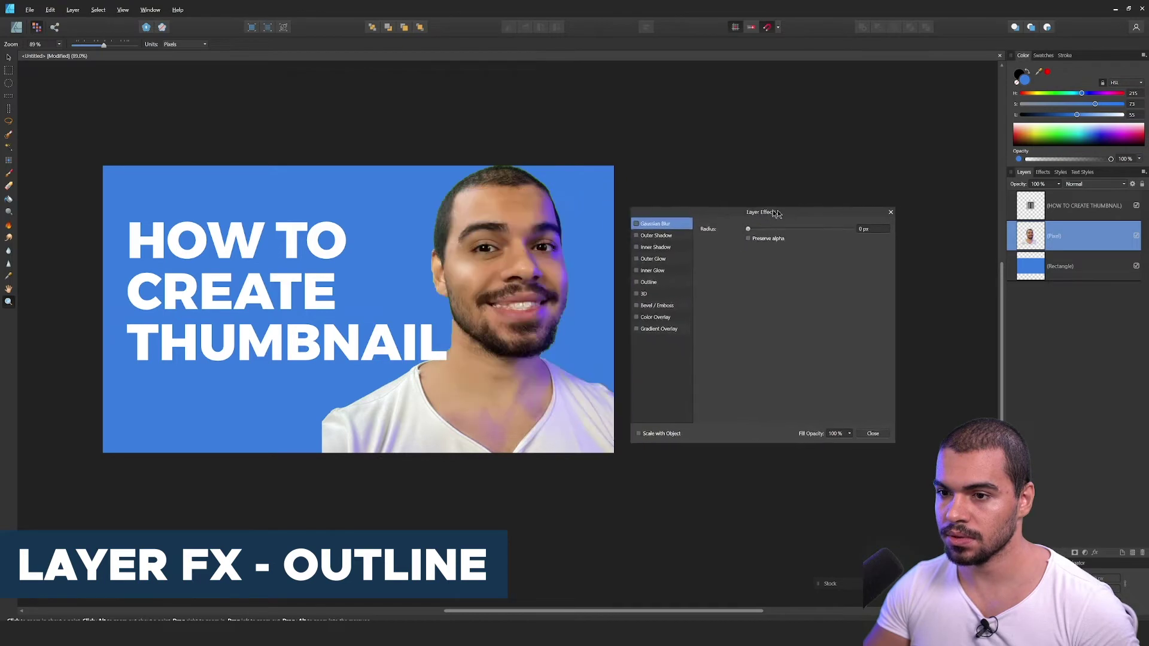
left_click(642, 283)
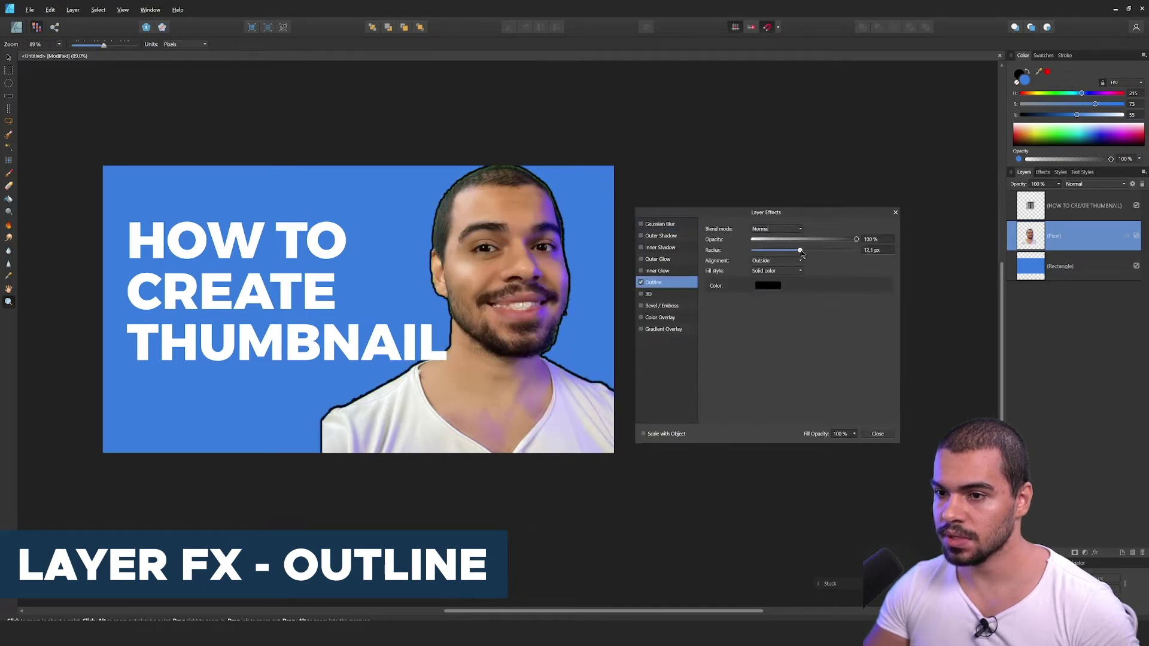
left_click_drag(807, 253, 800, 252)
left_click(767, 285)
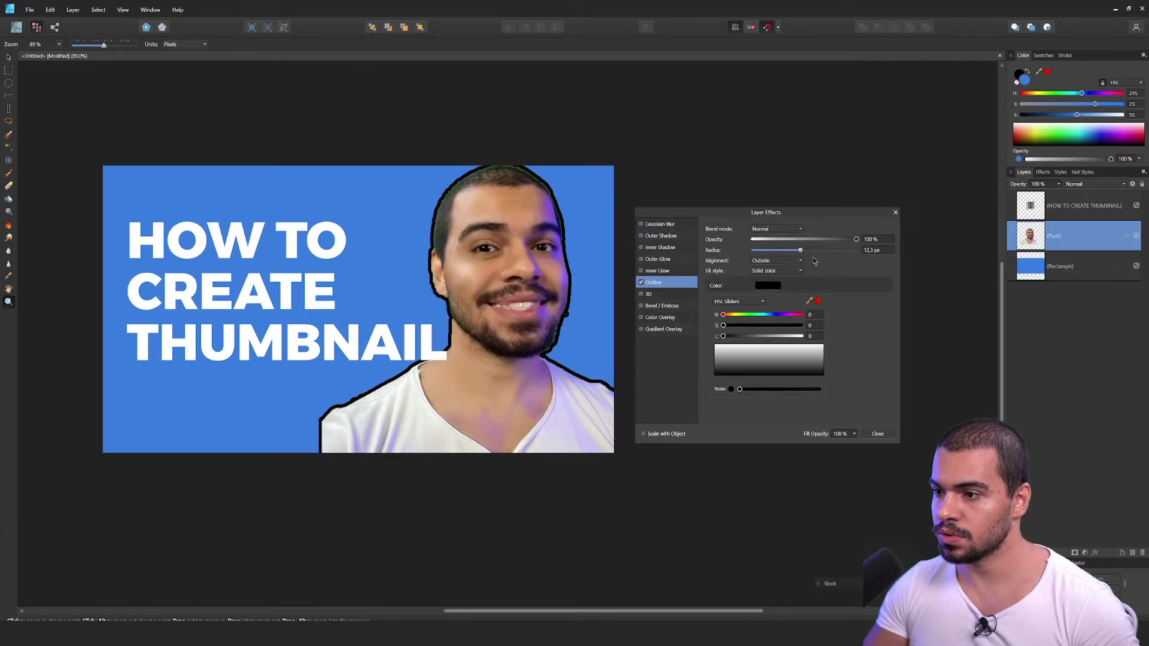
left_click_drag(751, 341, 871, 341)
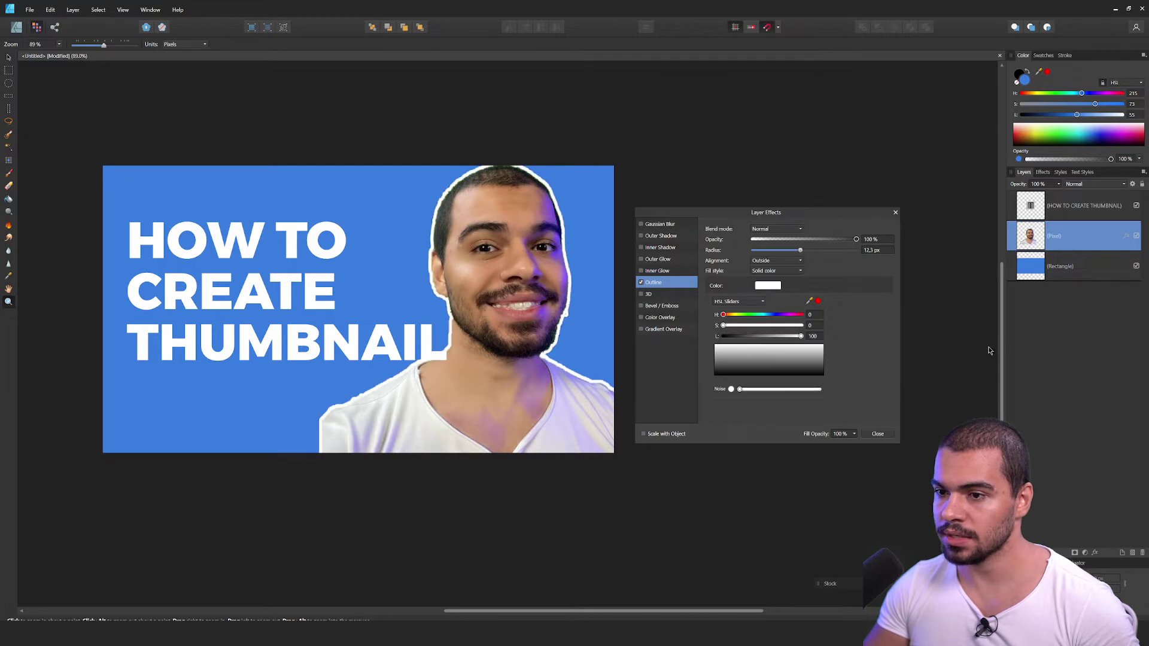
left_click(878, 434)
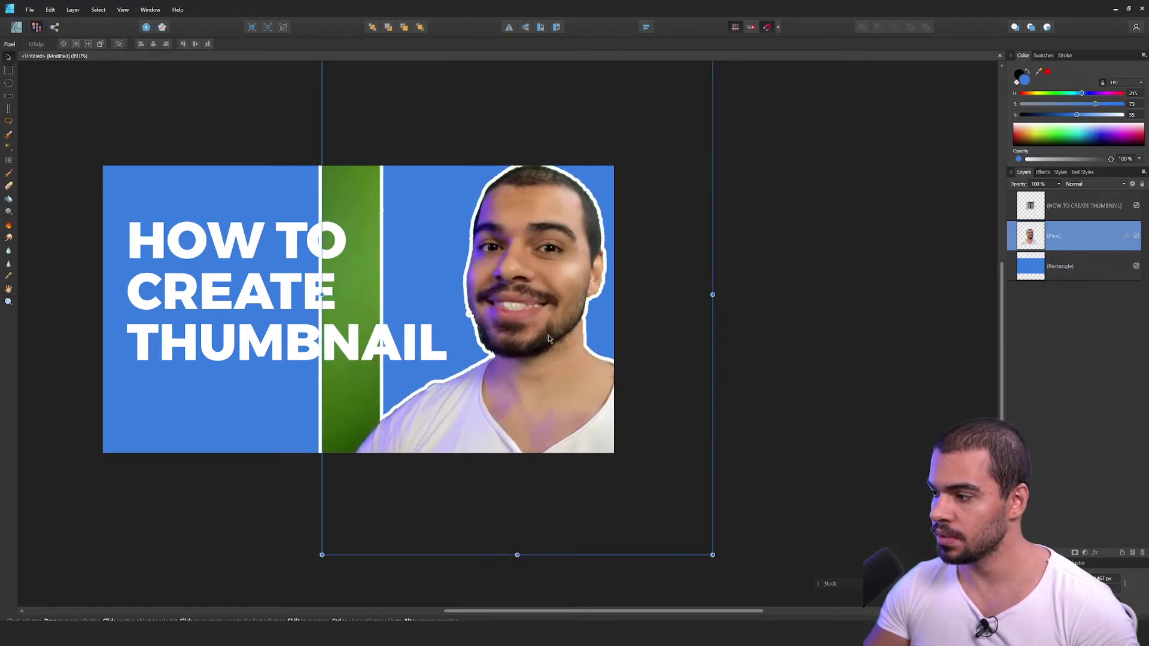
- Erase the leftover green strip beside the mirrored portrait and brighten the portrait with an Exposure adjustment
key("e")
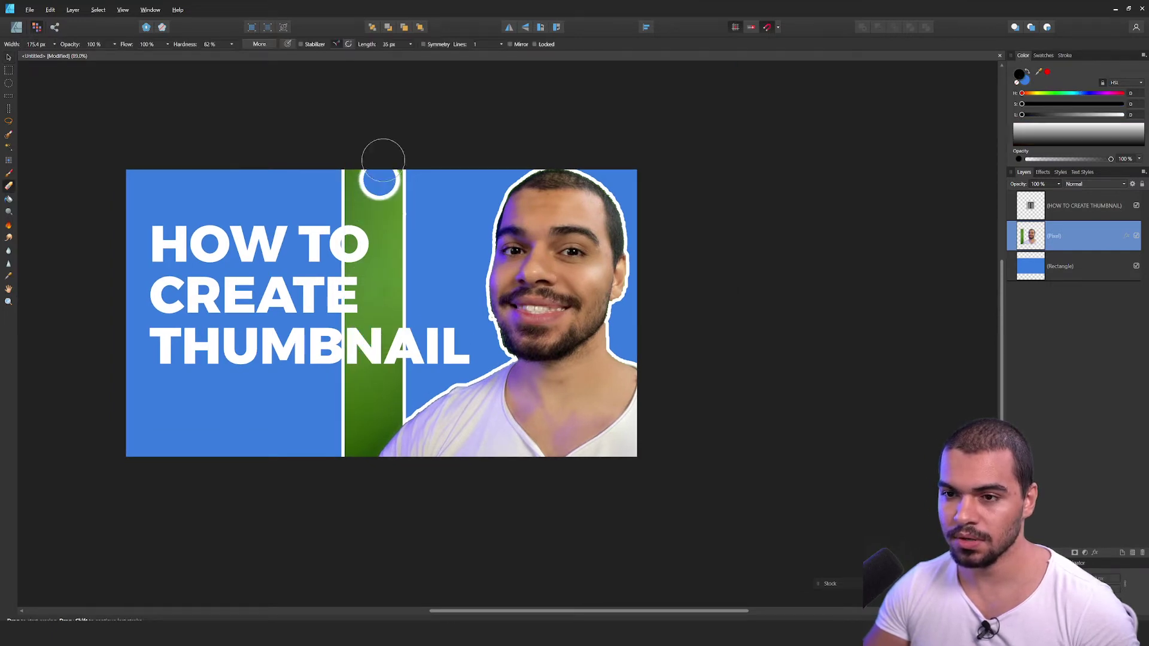
left_click_drag(383, 158, 369, 251)
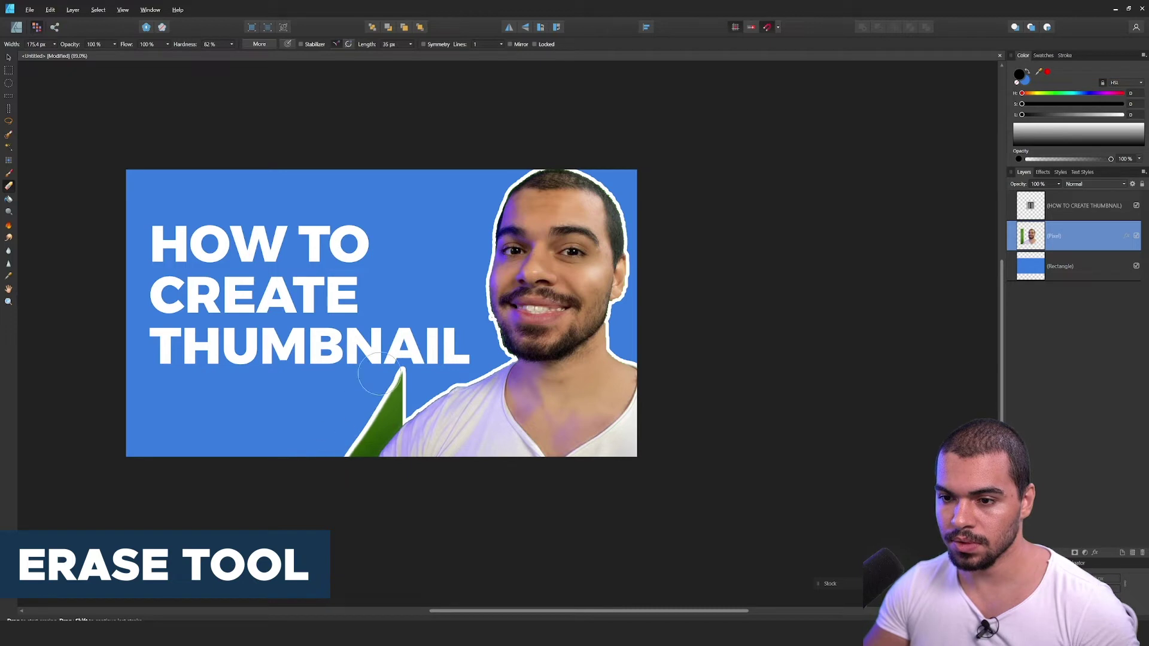
left_click_drag(347, 454, 395, 387)
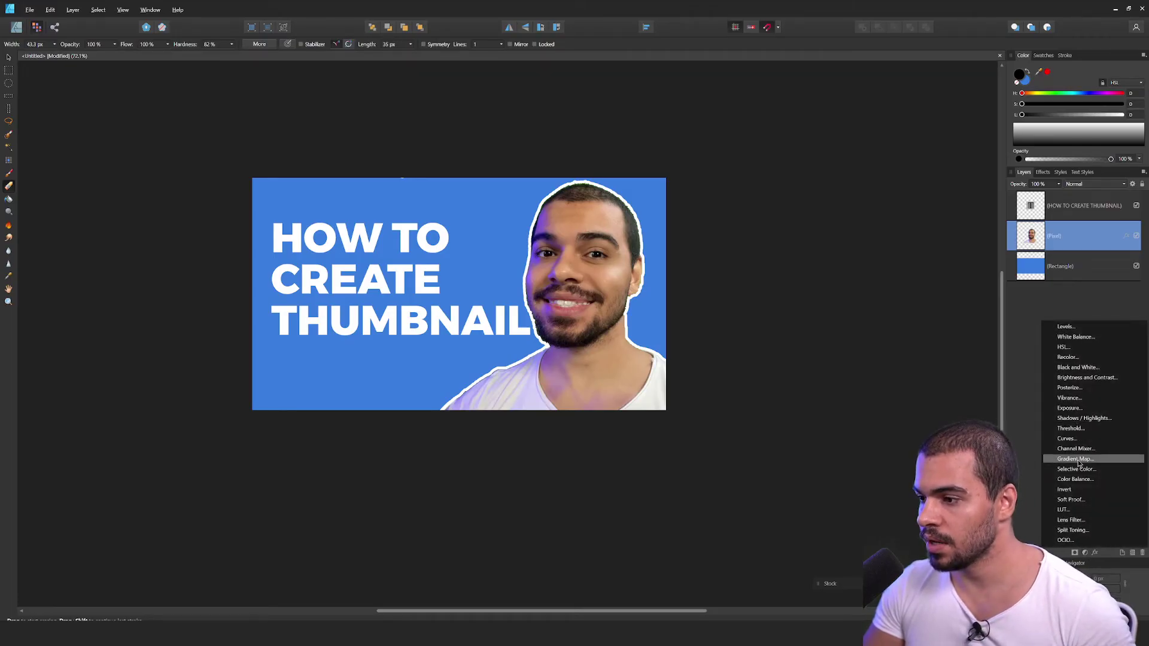
left_click(1076, 409)
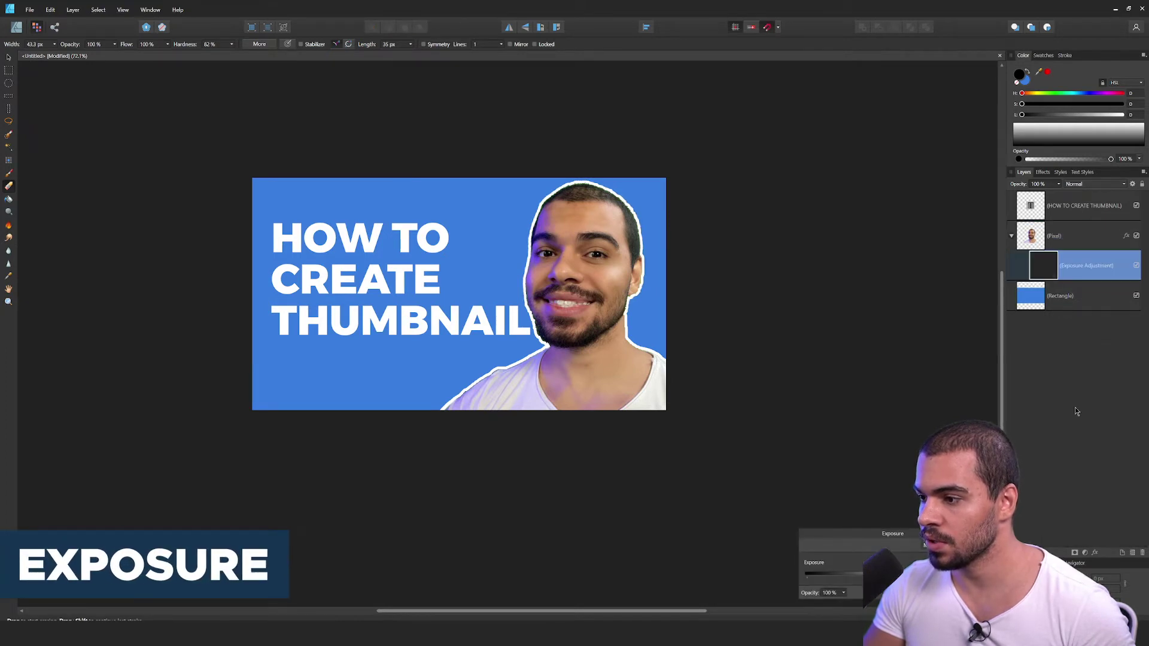
left_click_drag(892, 573, 899, 574)
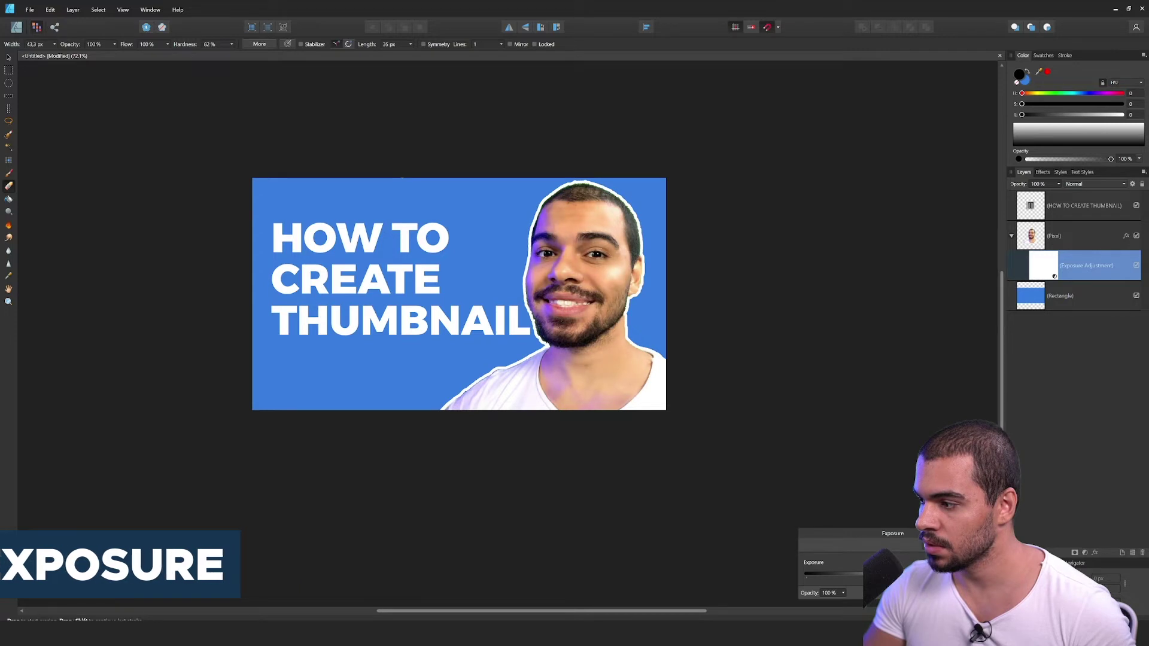
- Move the headline closer to the canvas's upper-left corner so it clears the portrait
key("v")
left_click(341, 293)
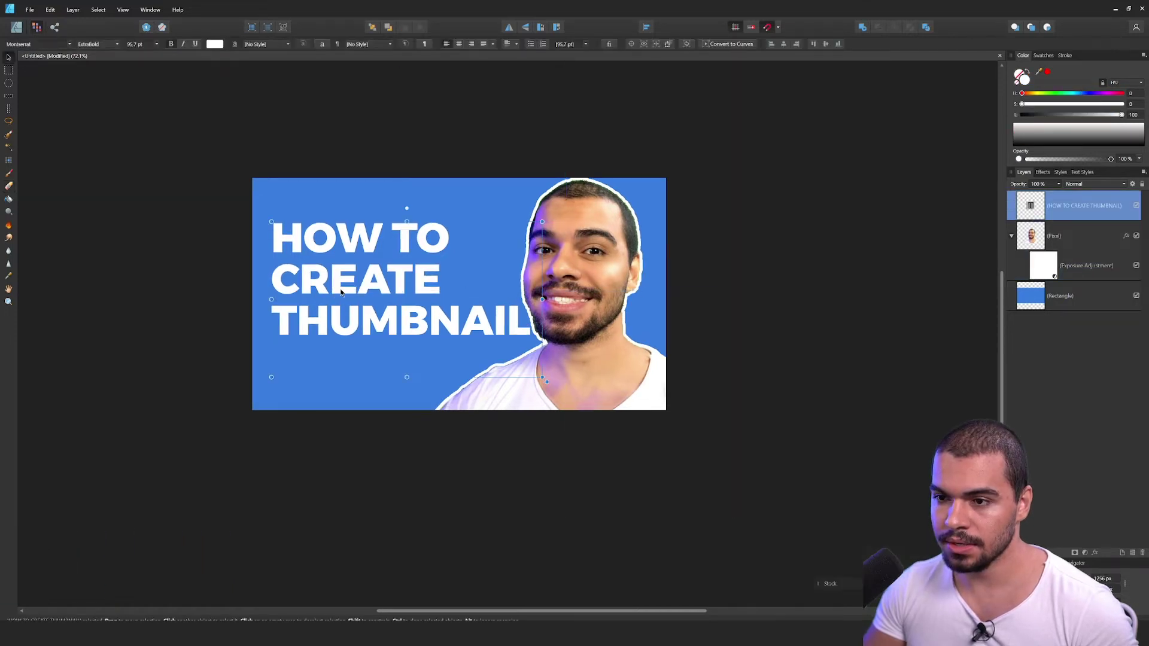
left_click_drag(341, 293, 397, 279)
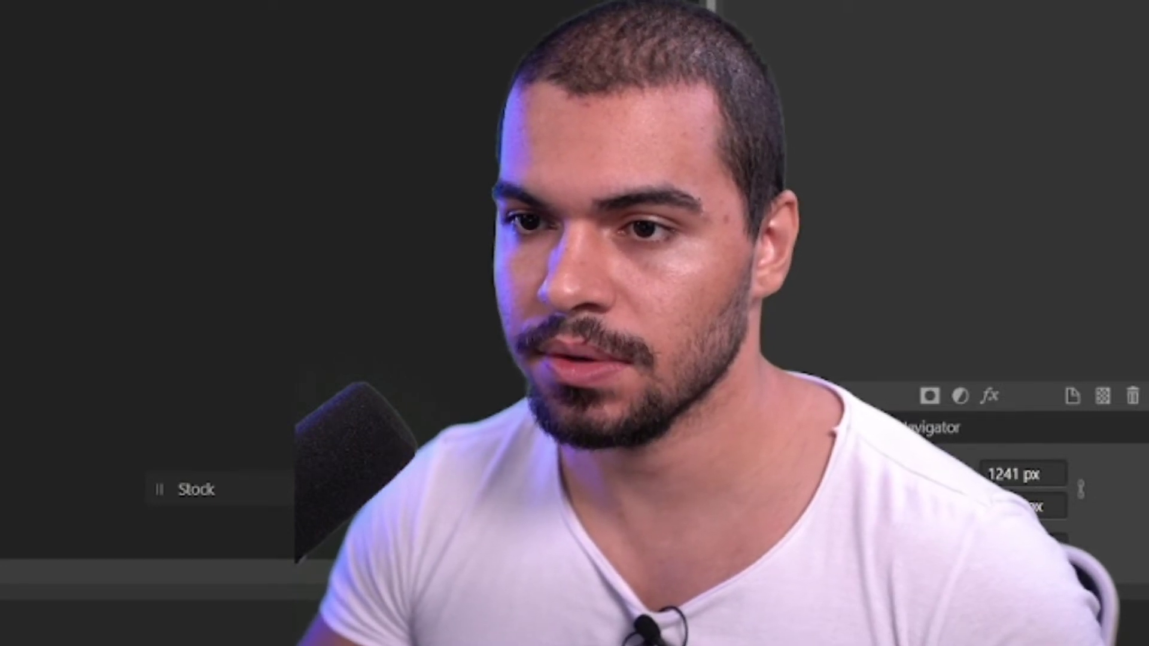
left_click(446, 245)
key("z")
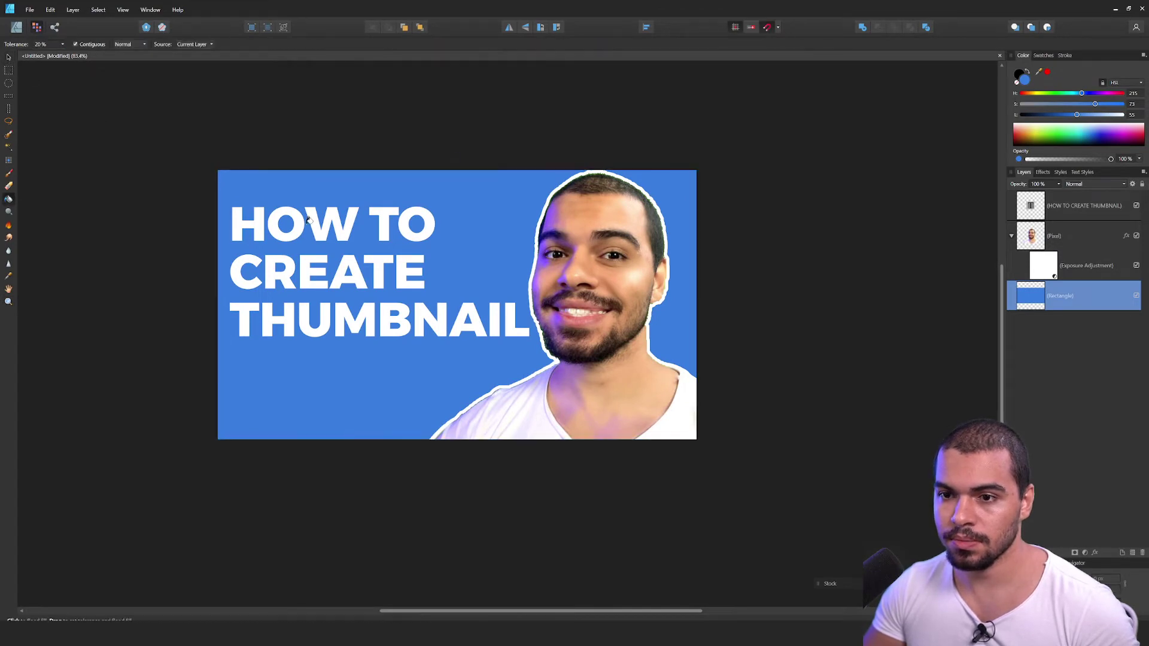
- Switch to the Designer Persona and give the headline an Outer Shadow with a 58.2 px radius and 16.1 px offset
left_click(17, 27)
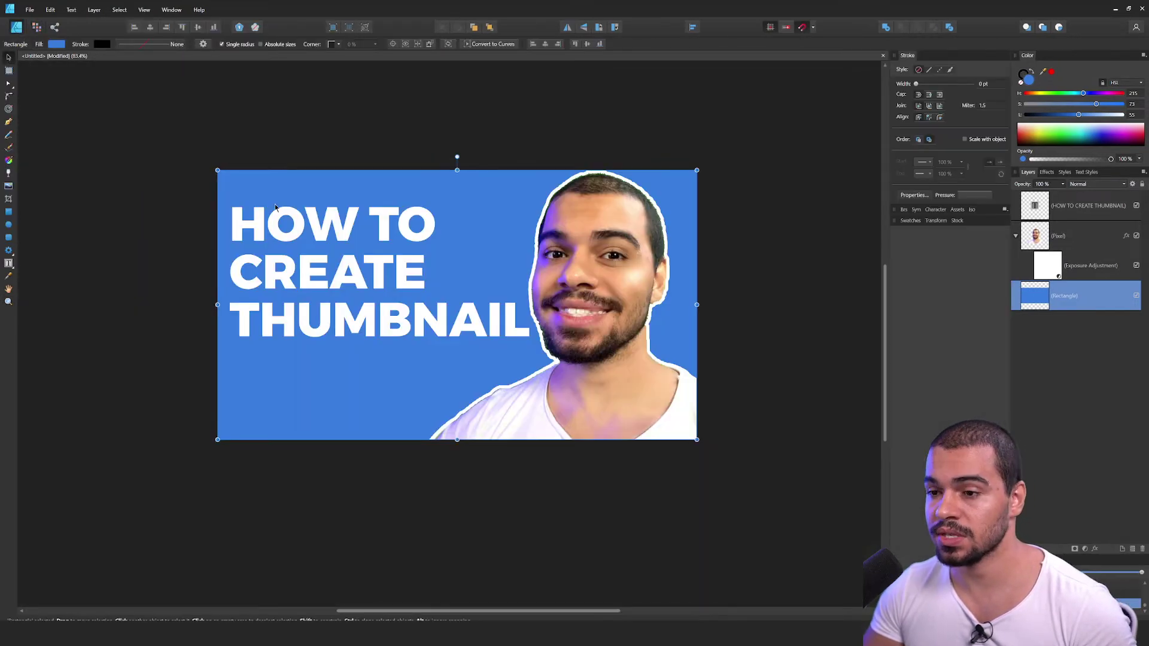
key("ctrl+1")
left_click_drag(558, 291, 534, 281)
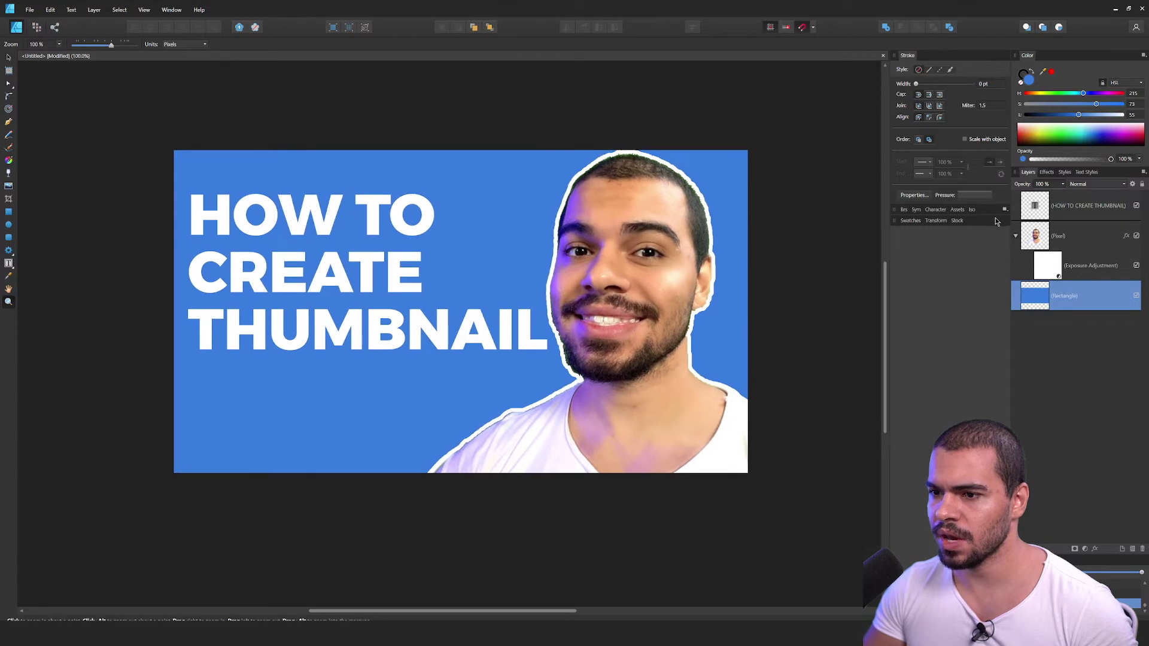
left_click(1065, 209)
key("v")
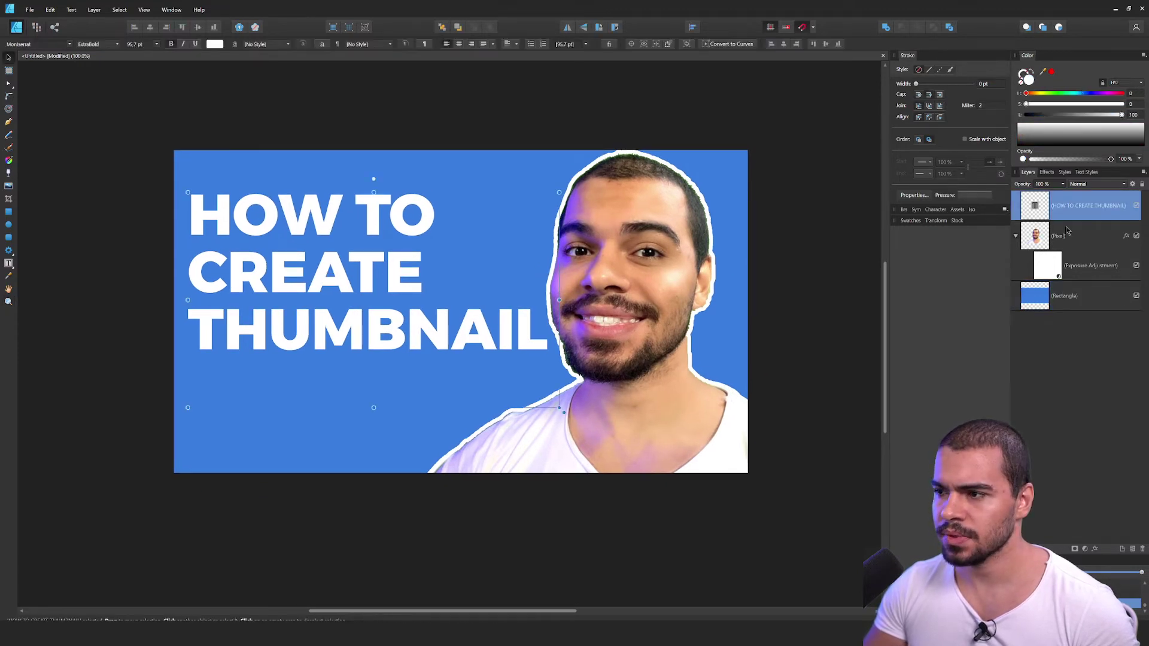
scroll(293, 273, "up", 1)
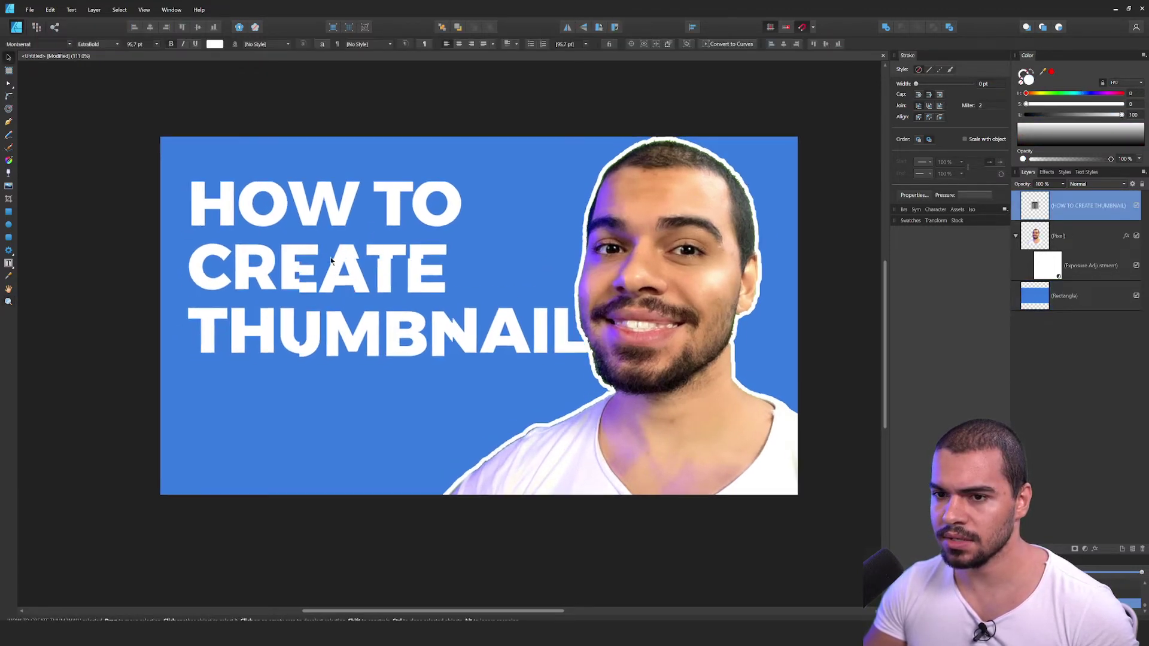
left_click(1095, 550)
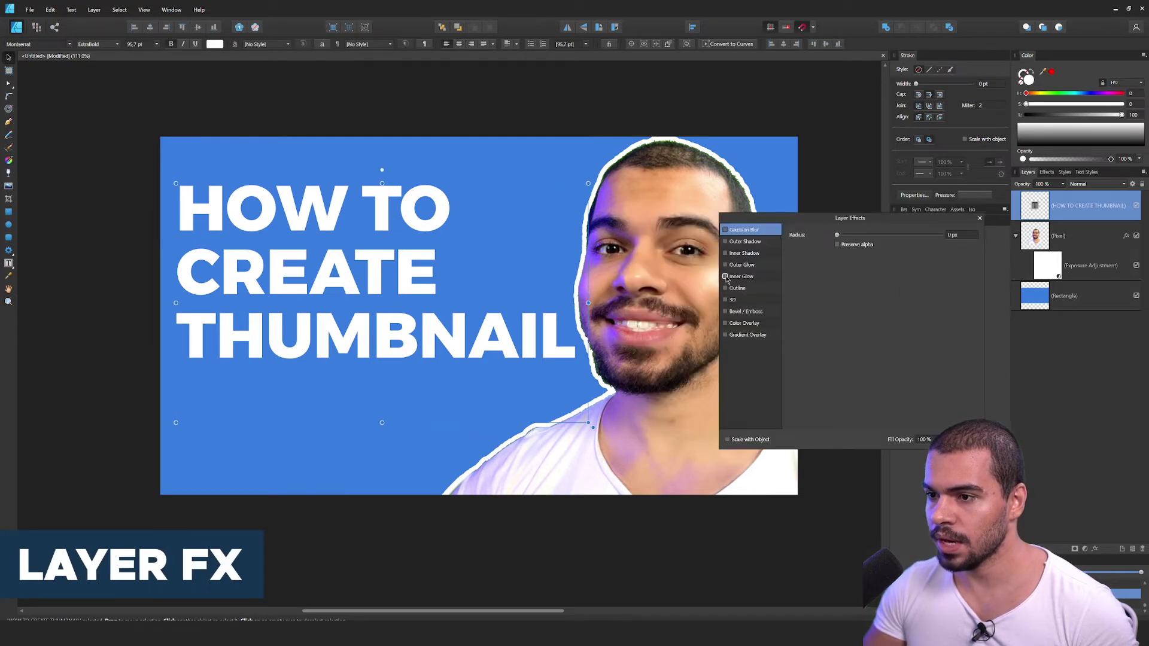
left_click(726, 242)
left_click_drag(841, 266, 872, 246)
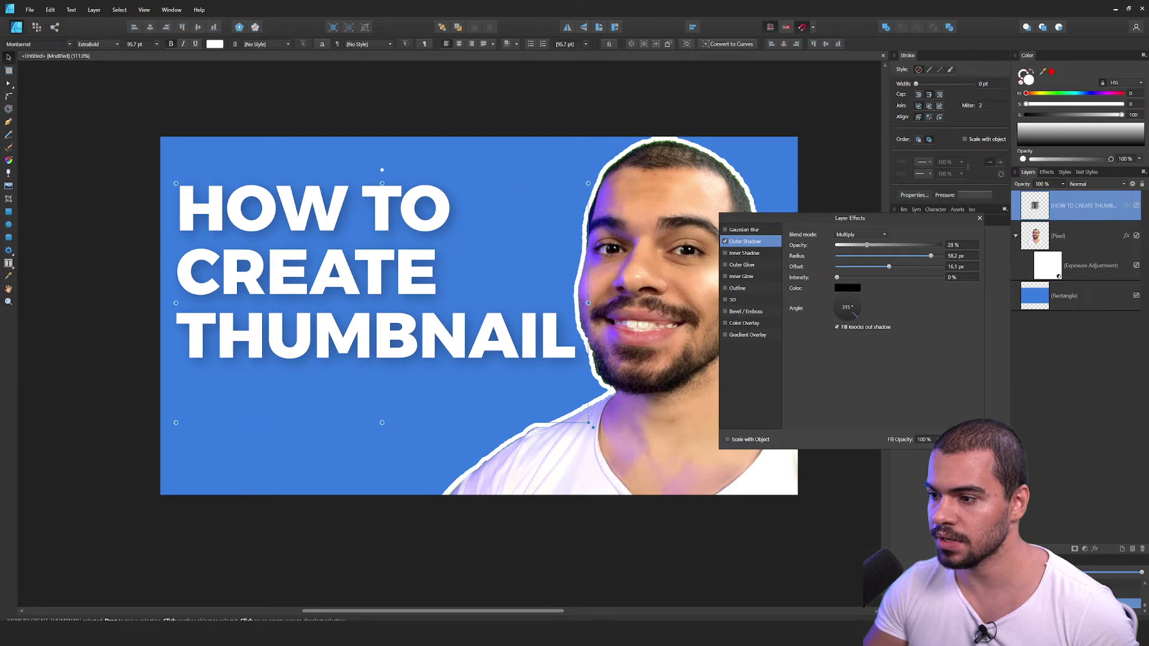
left_click(958, 439)
- Move the headline slightly upward and scale it up to a font size of 124.7 pt
left_click_drag(718, 401, 641, 386)
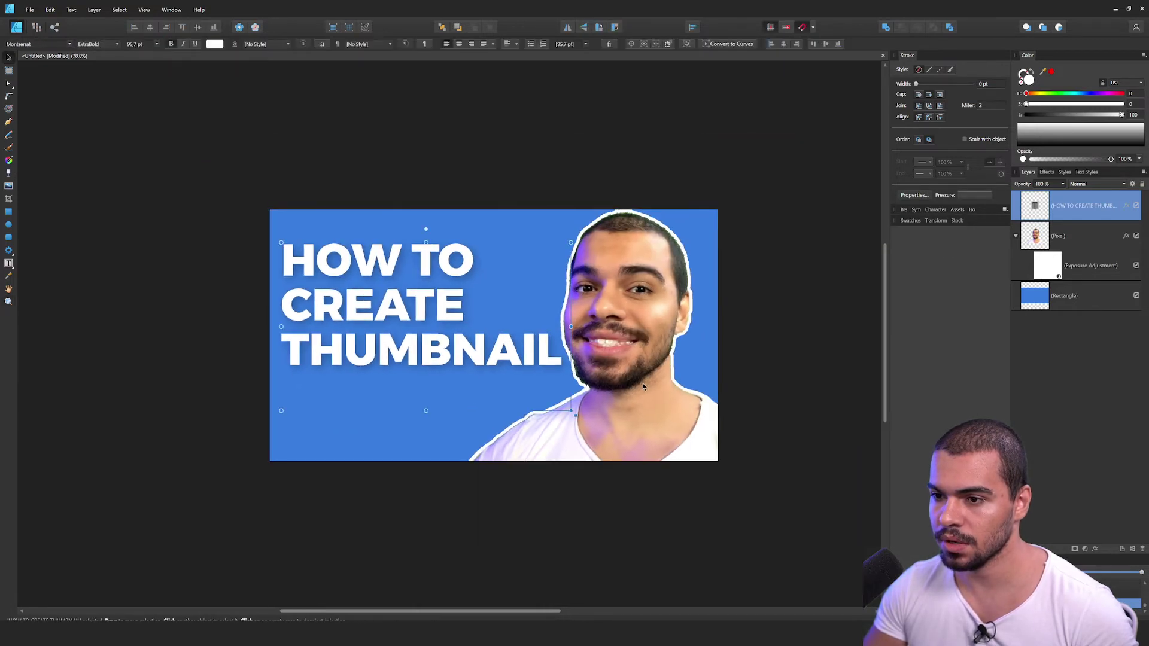
left_click_drag(490, 358, 490, 346)
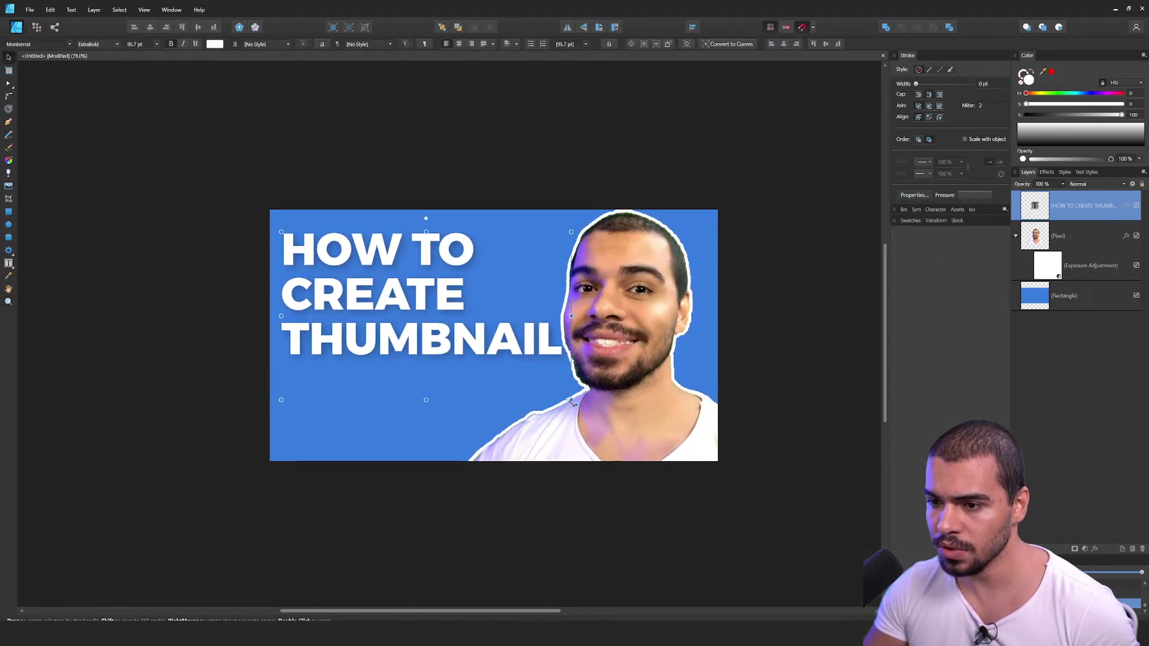
left_click_drag(571, 401, 659, 451)
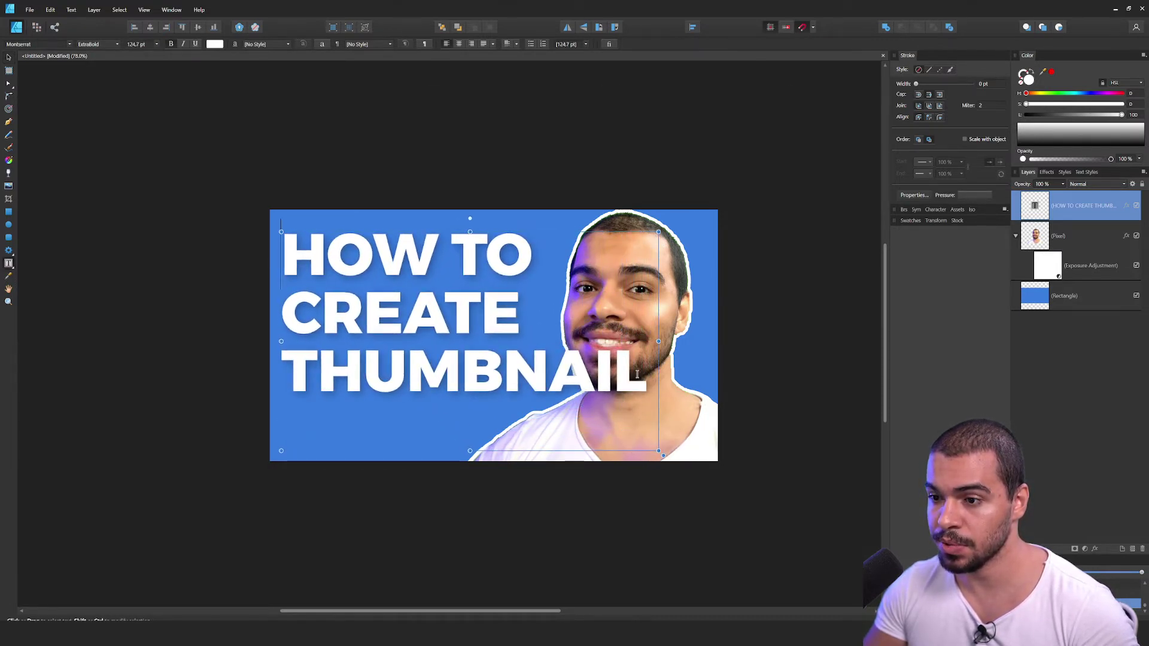
- Reduce the font size of the word THUMBNAIL until it is about as wide as the HOW TO line
left_click_drag(638, 374, 267, 377)
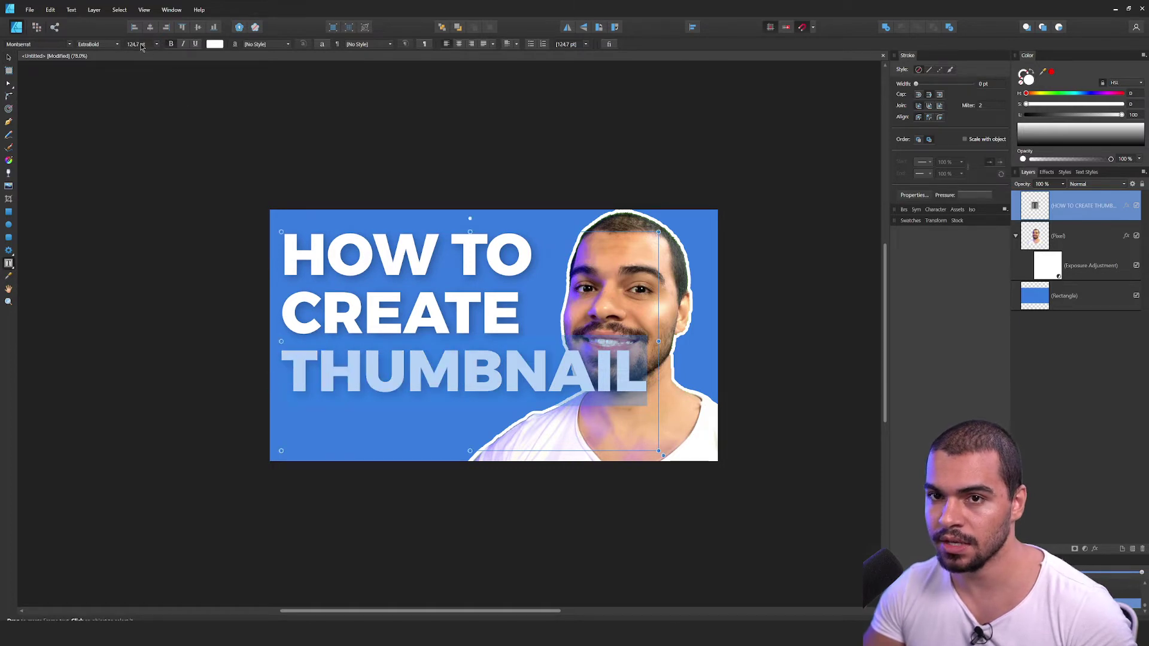
scroll(140, 43, "down", 15)
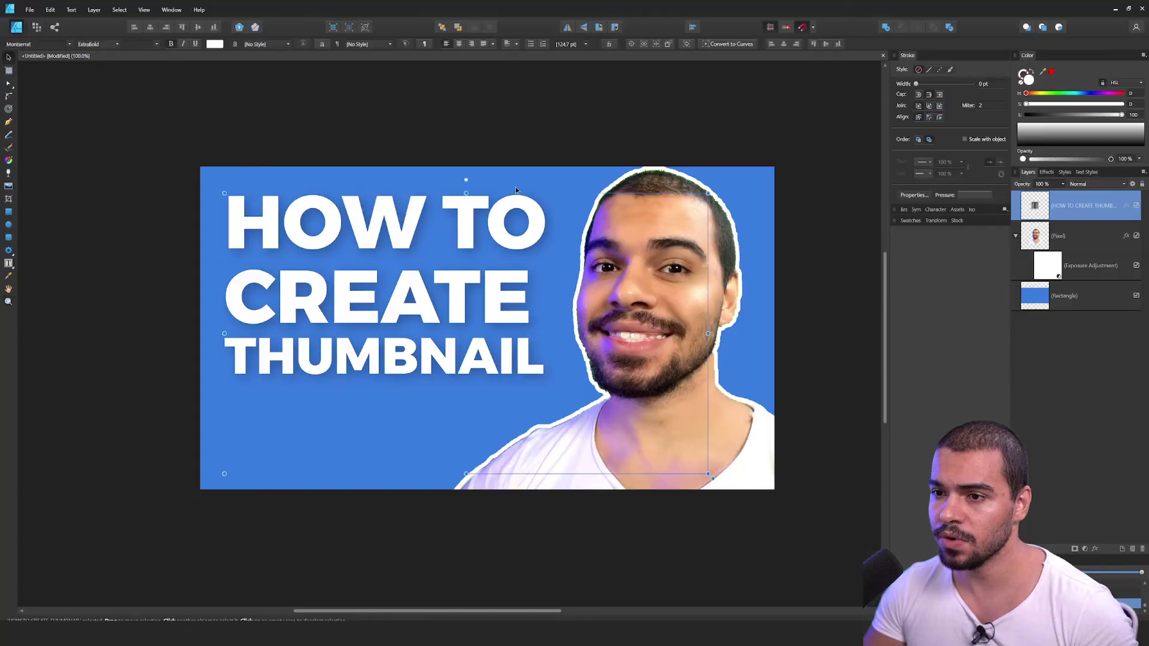
left_click(518, 179)
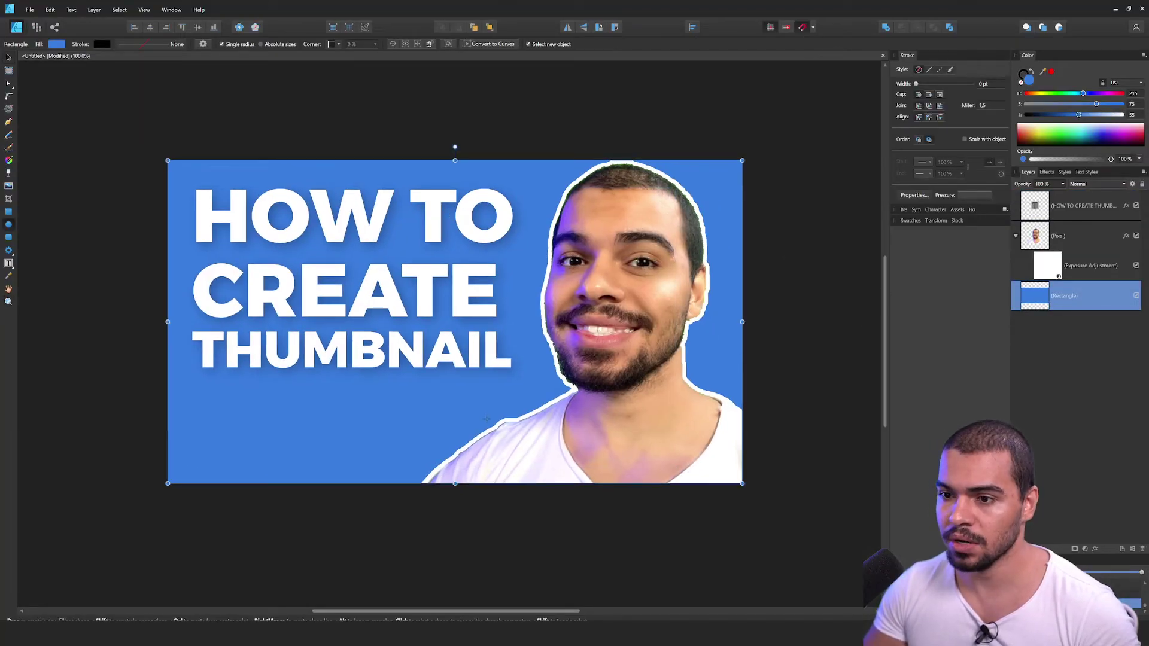
- Draw a short, slightly rising straight line with the Pen tool in the empty area below the headline
key("z")
left_click_drag(283, 425, 344, 423)
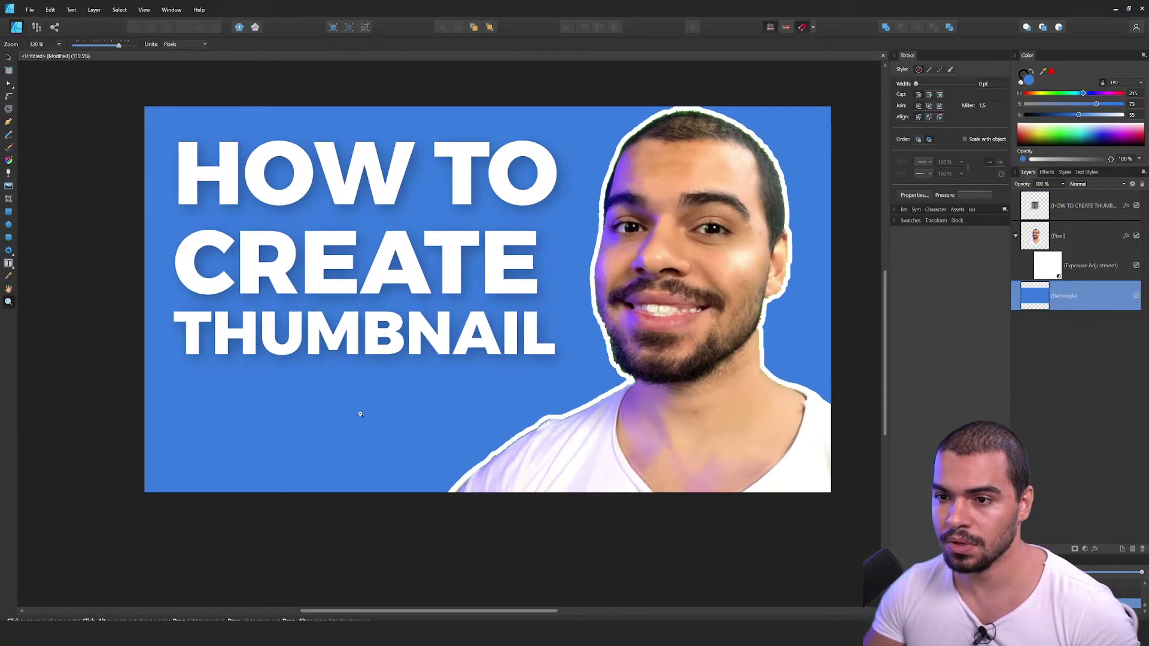
left_click_drag(340, 392, 387, 379)
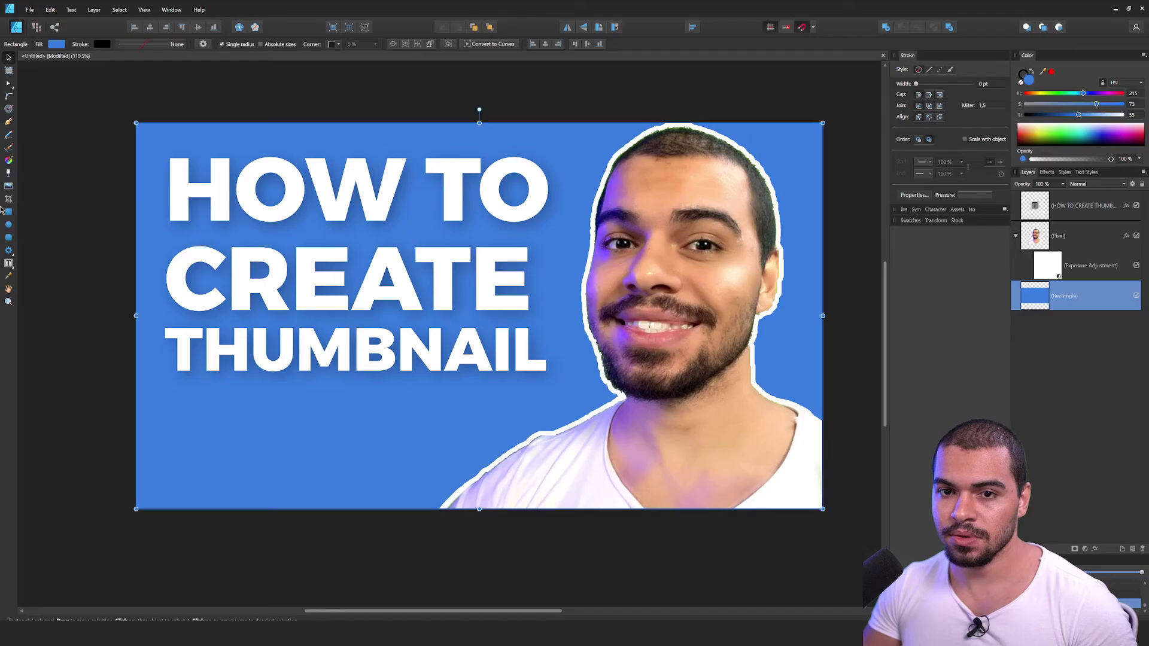
left_click(8, 121)
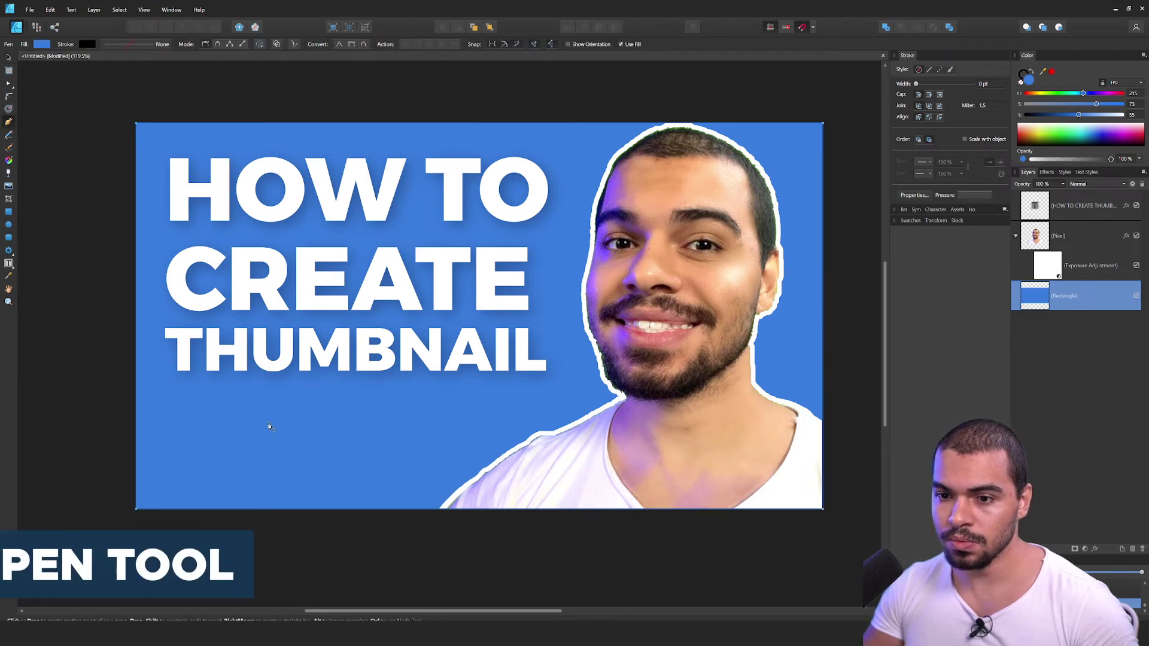
left_click(269, 423)
left_click(423, 411)
key("z")
left_click_drag(280, 435, 396, 419)
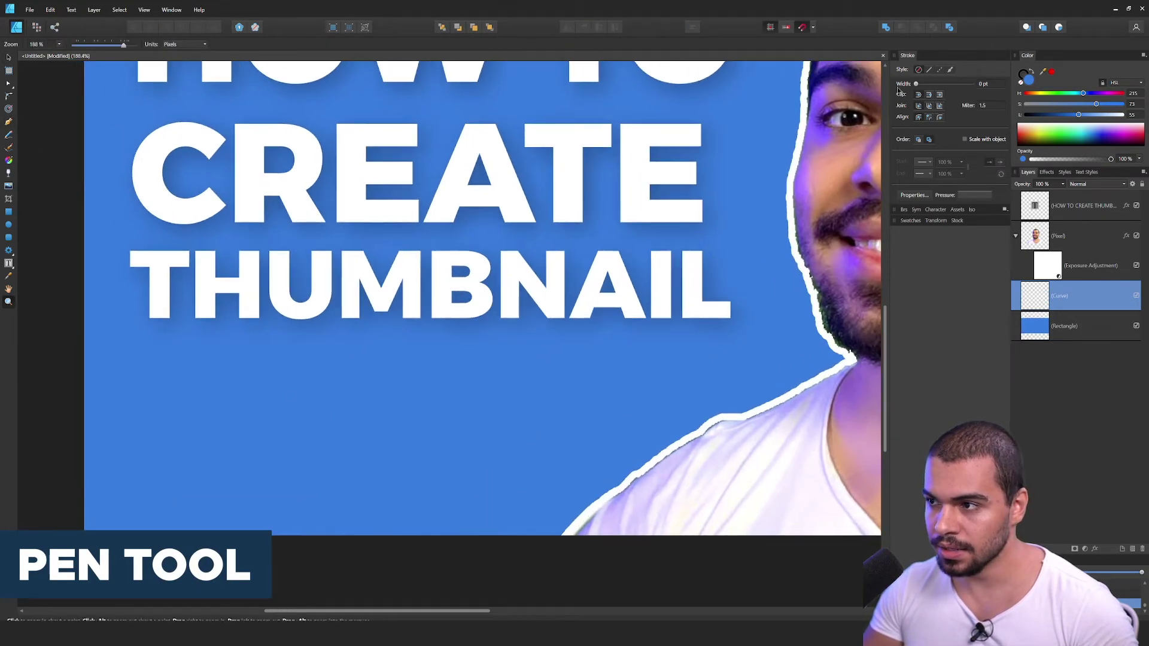
- Turn the line below the headline into a red arrow with a 25.6 pt stroke and a Barbed end
left_click_drag(916, 84, 920, 84)
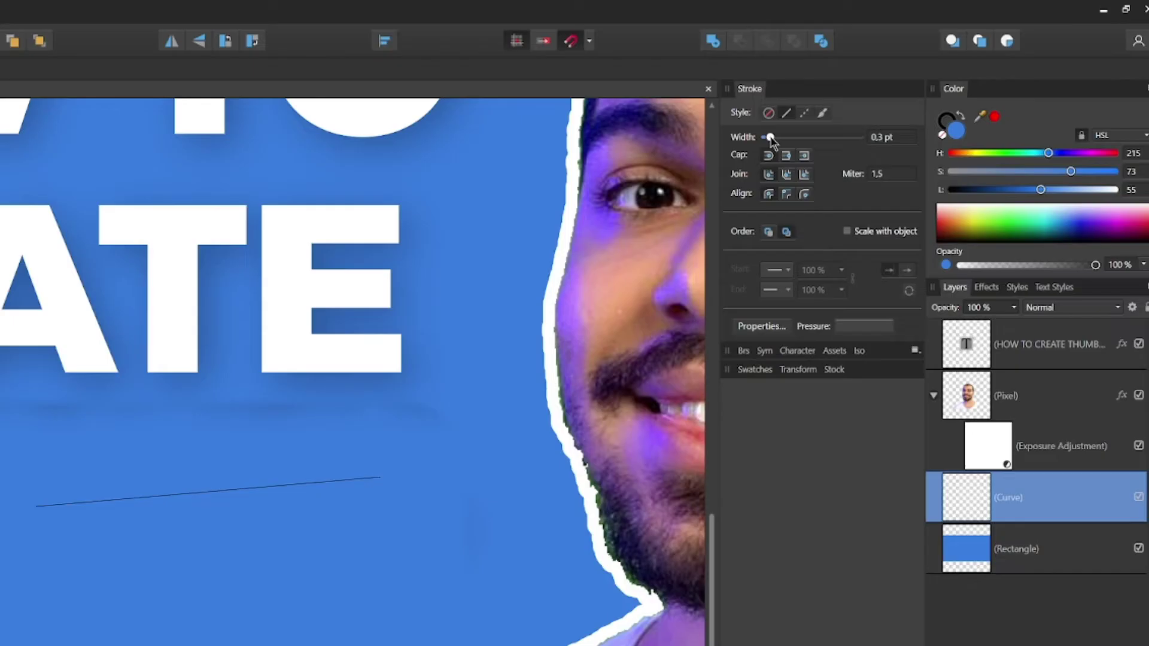
left_click_drag(771, 139, 821, 138)
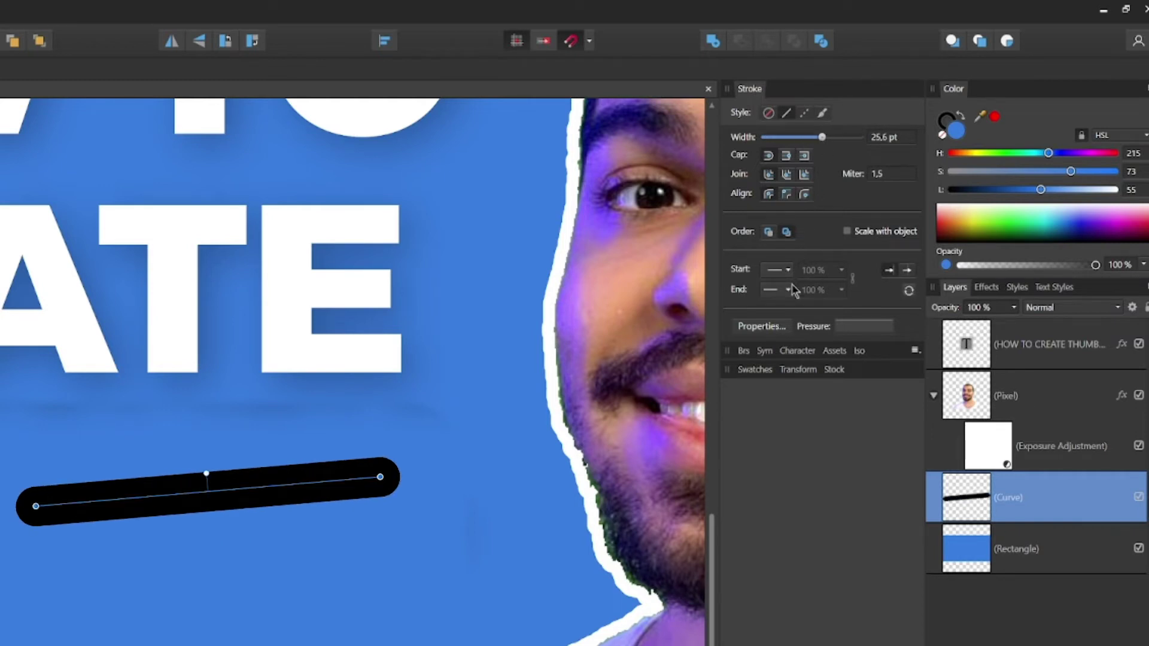
left_click(785, 294)
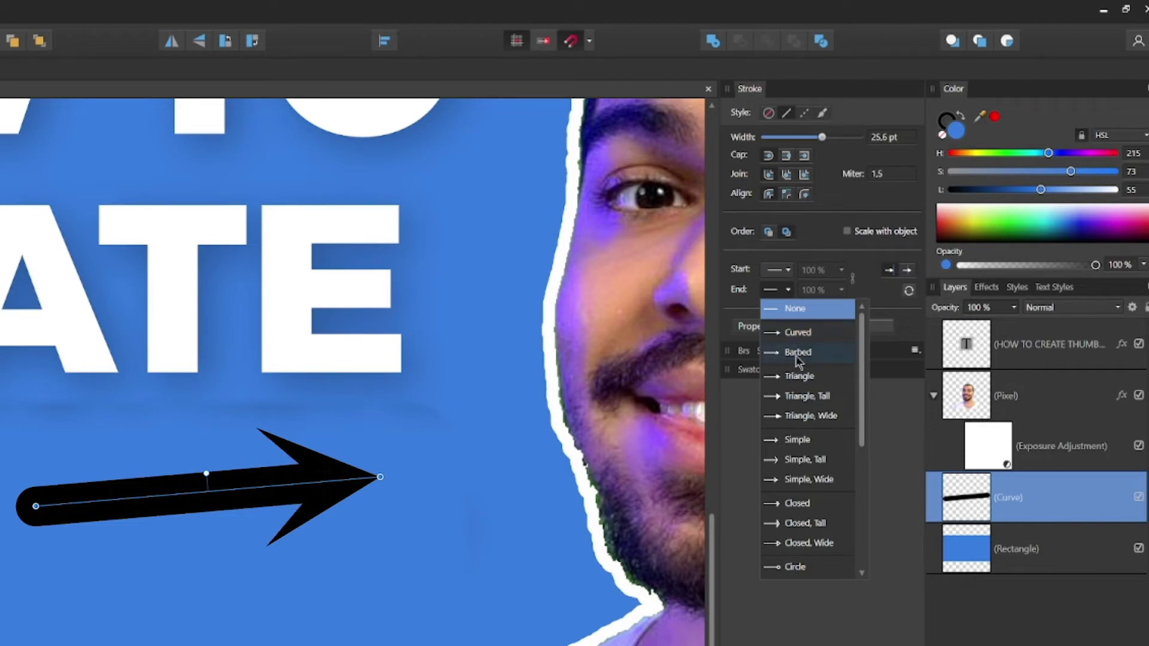
left_click(796, 357)
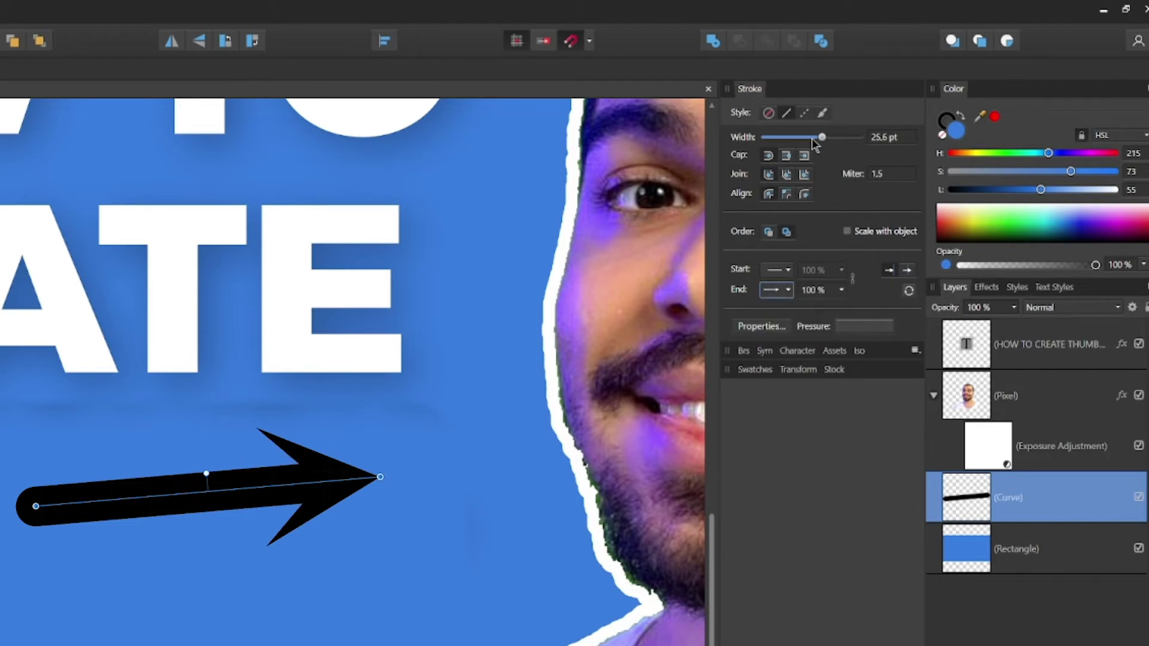
left_click(994, 116)
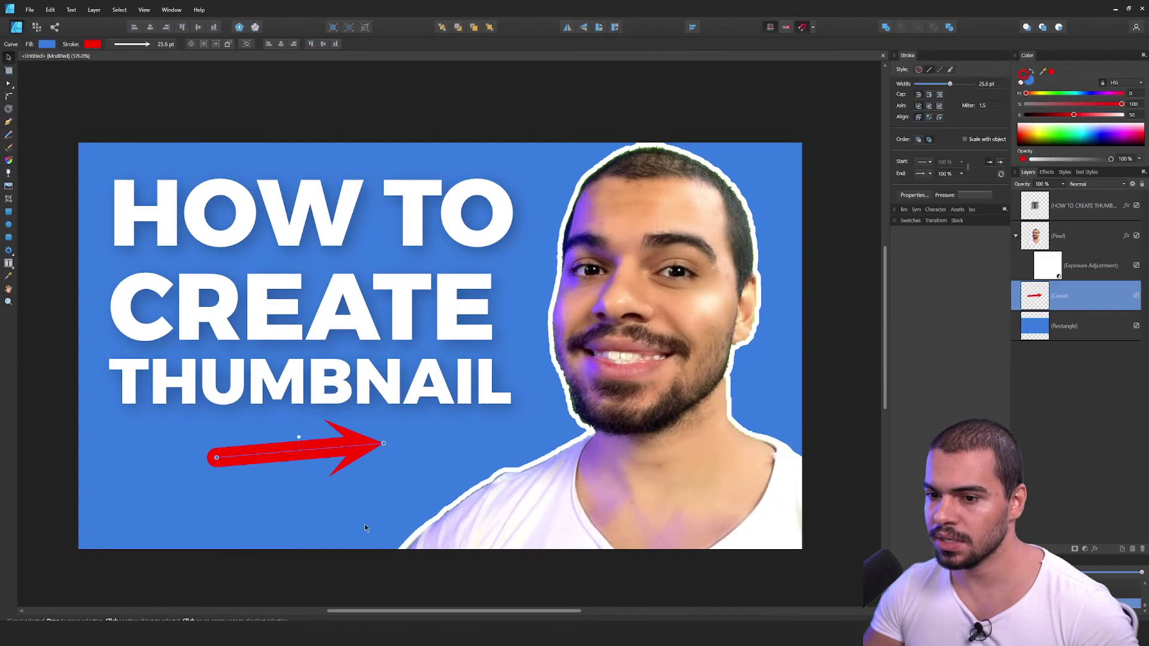
- Recolor the background rectangle purple with hue 244, saturation 75 and lightness 61
left_click(364, 525)
left_click_drag(380, 491, 393, 477)
left_click(1063, 333)
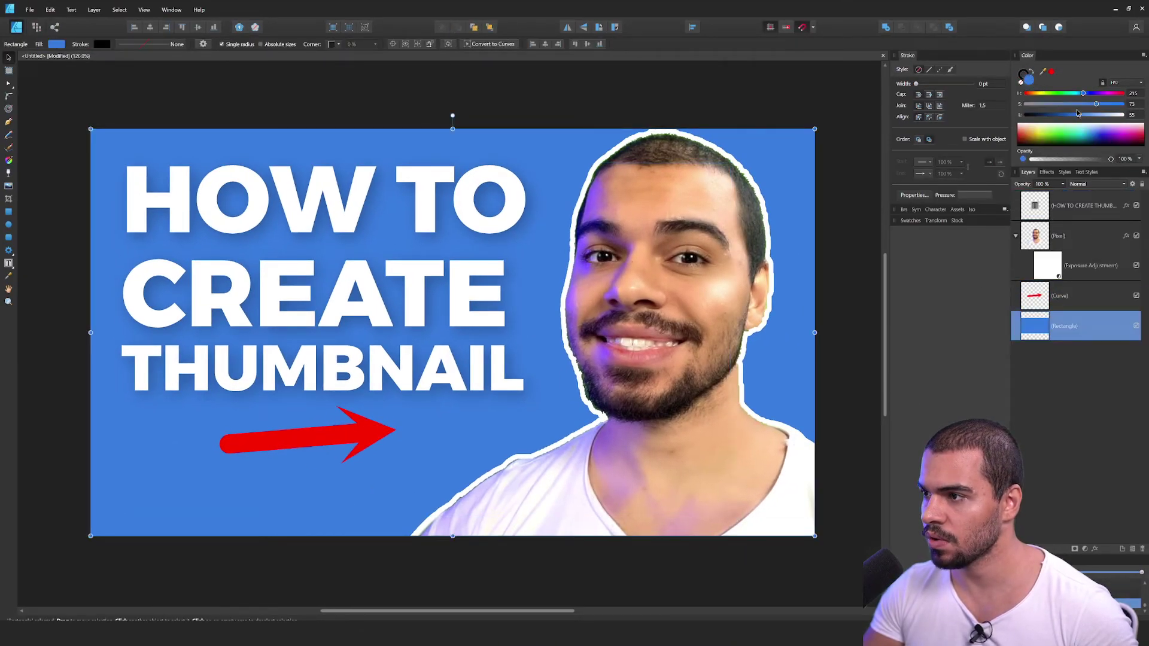
mouse_move(1083, 94)
left_mouse_down()
mouse_move(1084, 114)
mouse_move(1097, 104)
left_mouse_up()
scroll(545, 269, "down", 1)
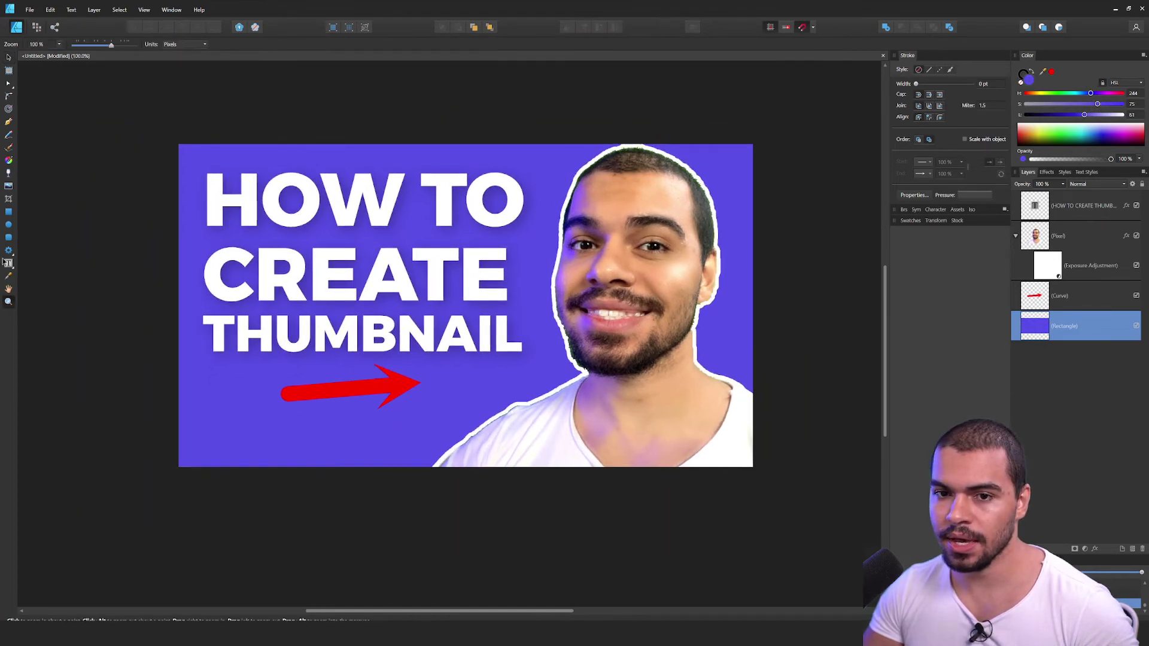
- Draw a slanted dark blue rectangle (HSL 228, 75, 25) behind the portrait, extending beyond the canvas edges
left_click(9, 211)
left_click_drag(512, 206, 795, 516)
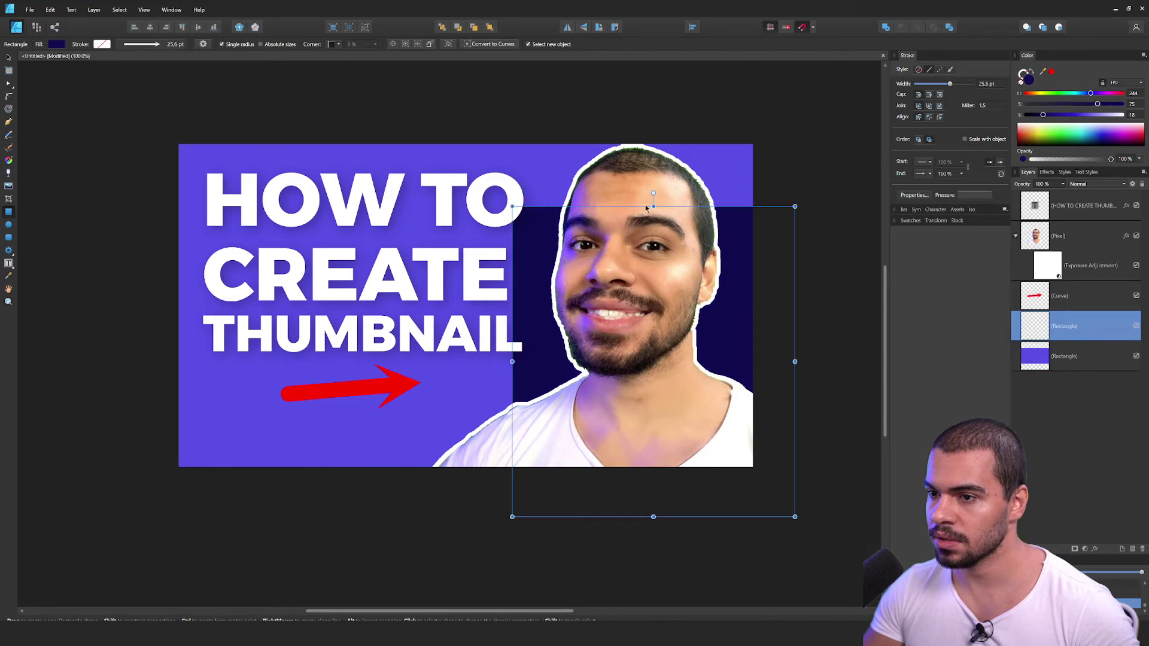
left_click_drag(652, 202, 703, 201)
left_click_drag(704, 206, 713, 147)
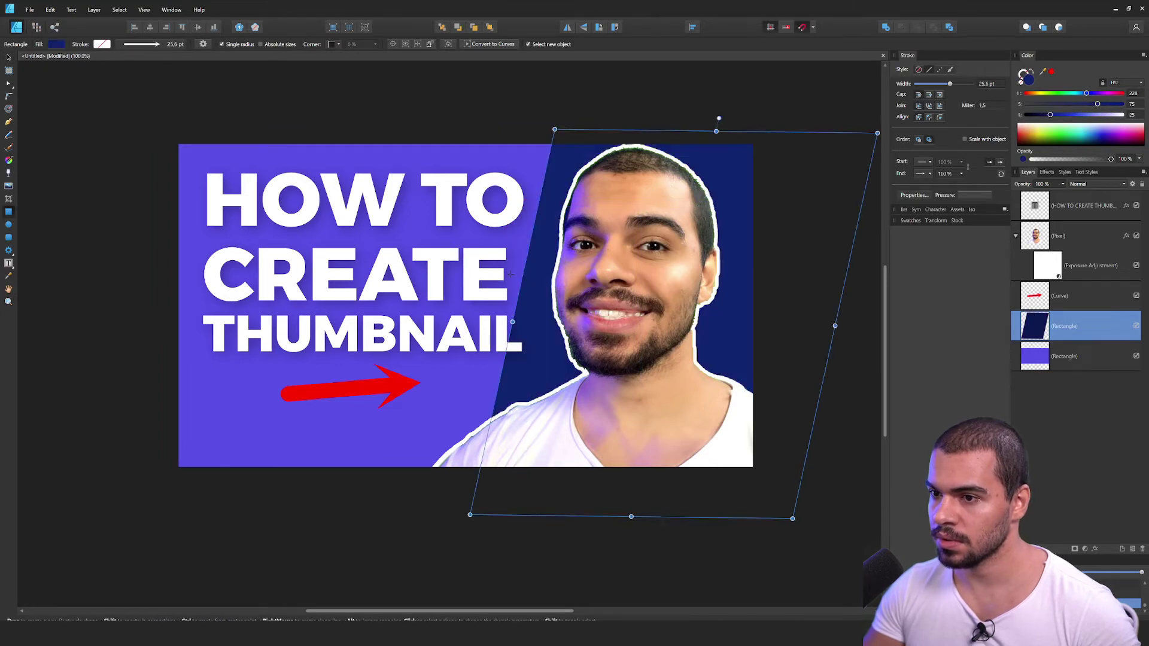
key("z")
left_click_drag(500, 275, 616, 284)
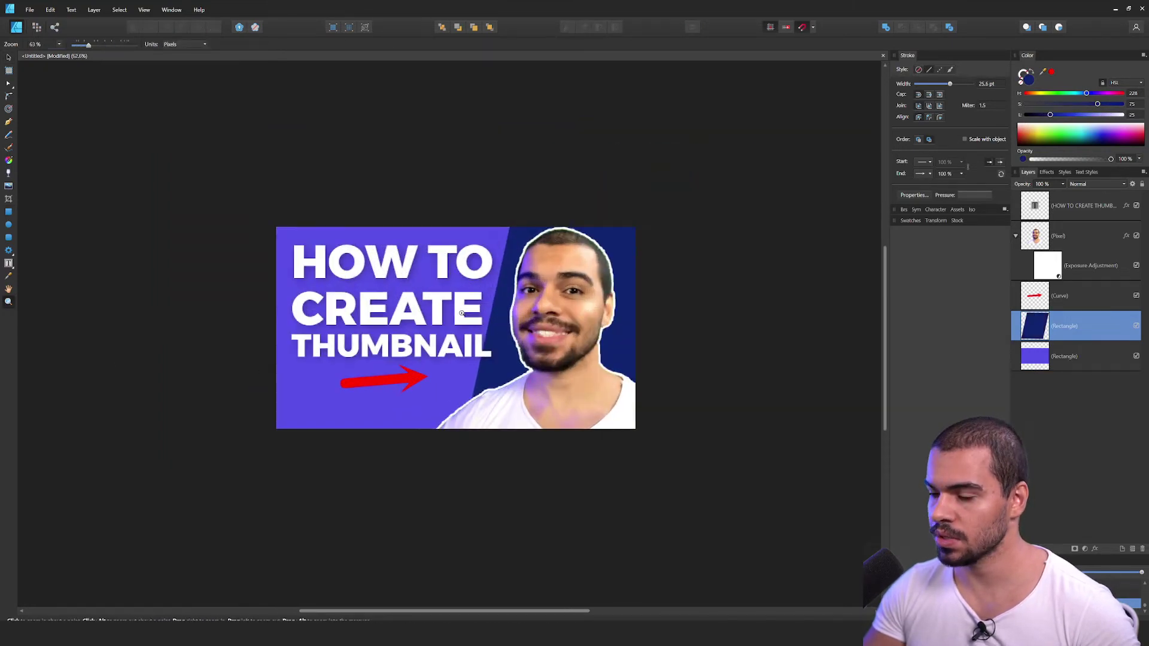
- Bend the arrow with the Node tool into an arc pointing downward and taper its stroke toward the tail
key("v")
scroll(419, 341, "up", 4)
key("a")
left_click(374, 339)
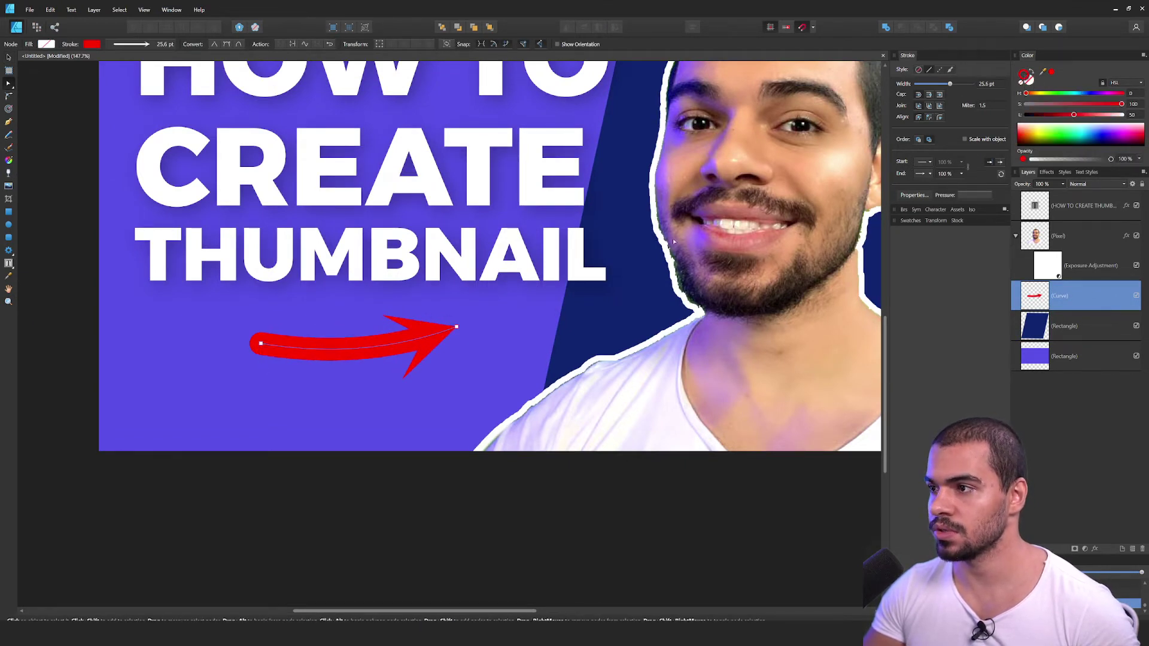
left_click_drag(466, 370, 472, 378)
left_click_drag(417, 350, 416, 338)
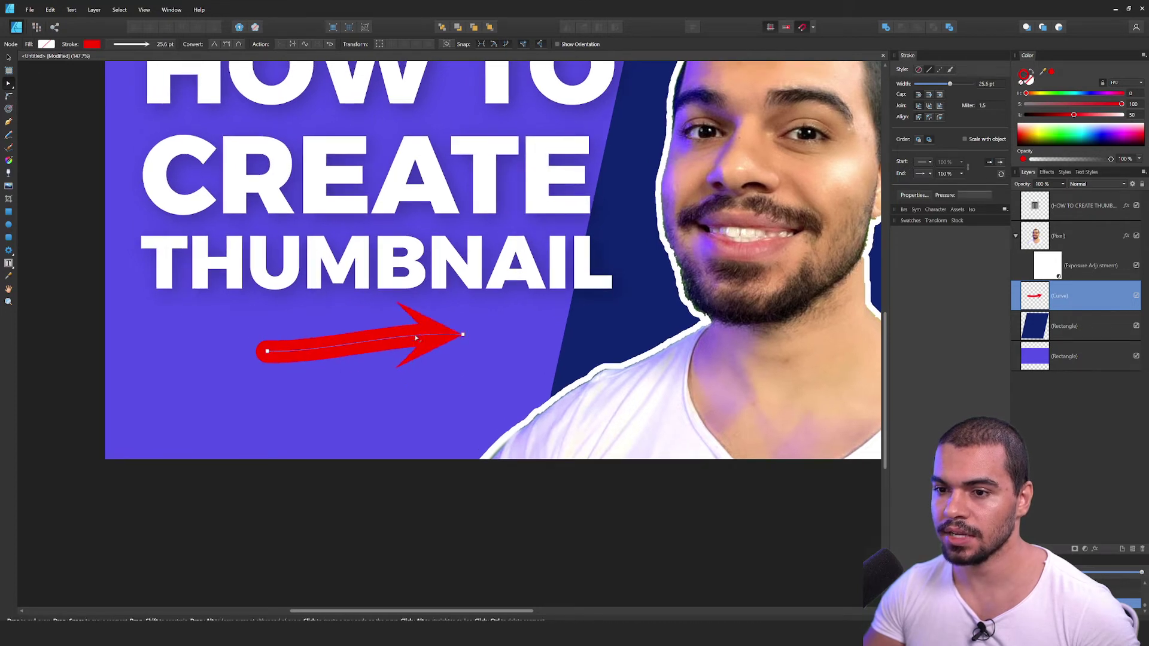
left_click_drag(268, 352, 274, 336)
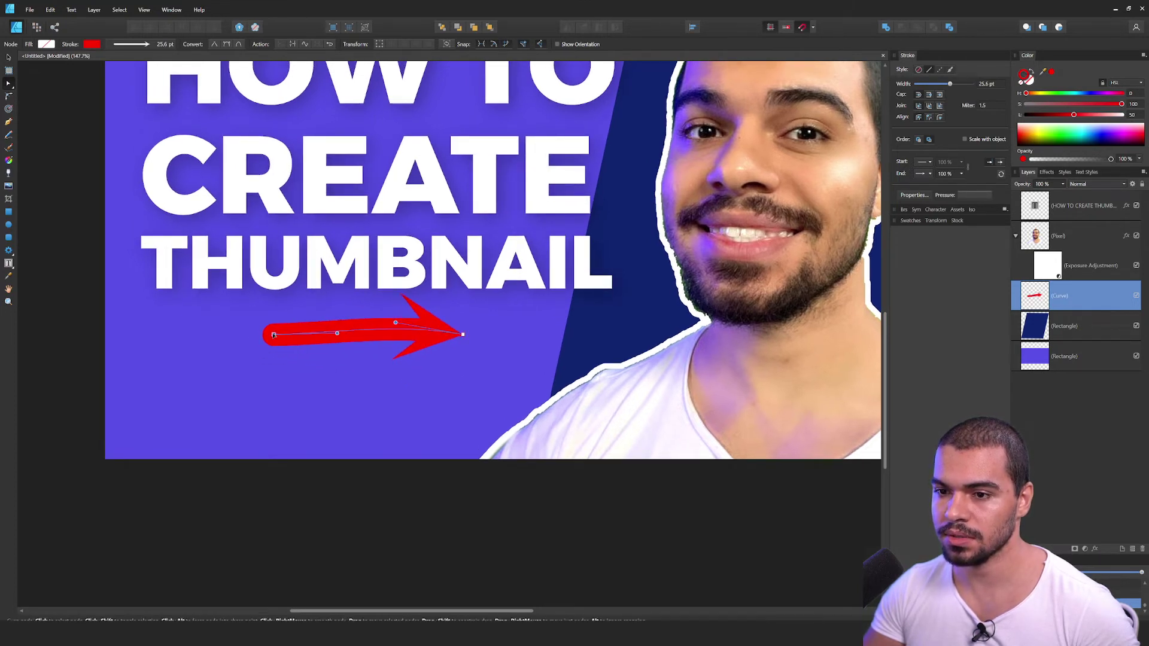
left_click(973, 196)
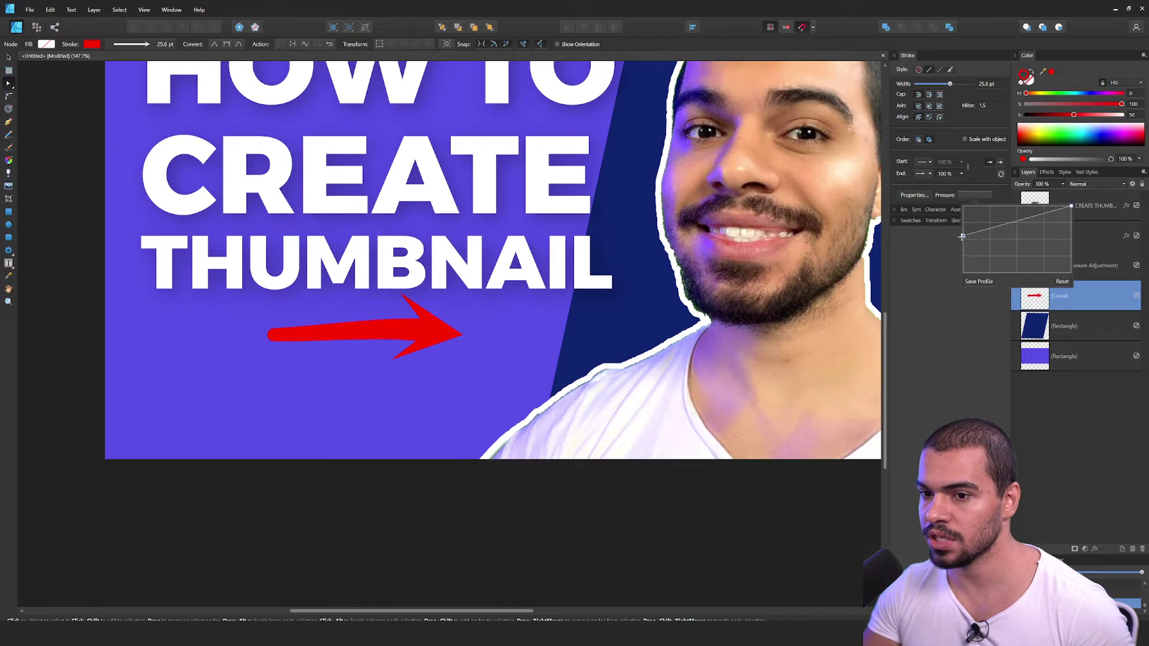
left_click_drag(456, 340, 461, 379)
- Make the arrow white and place it, slightly smaller, above the headline so it points at the portrait's forehead
left_click_drag(1117, 114, 1134, 116)
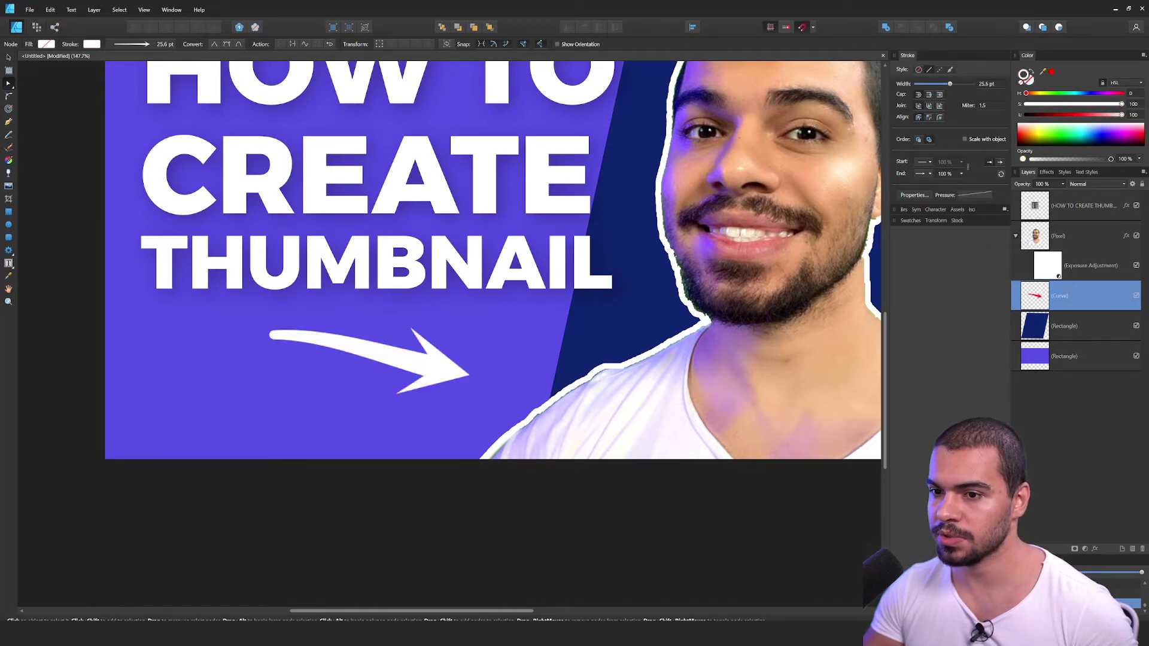
key("ctrl+1")
key("v")
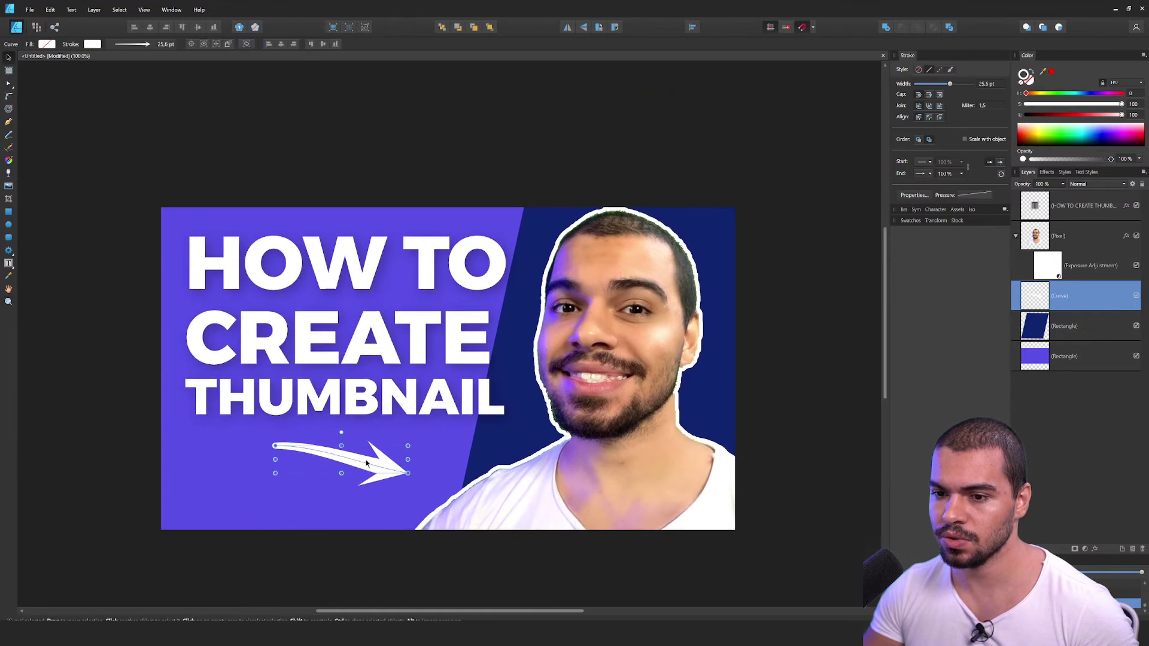
left_click_drag(372, 456, 468, 259)
- Move the headline slightly down to clear the arrow and shift the portrait slightly to the right
left_click(391, 289)
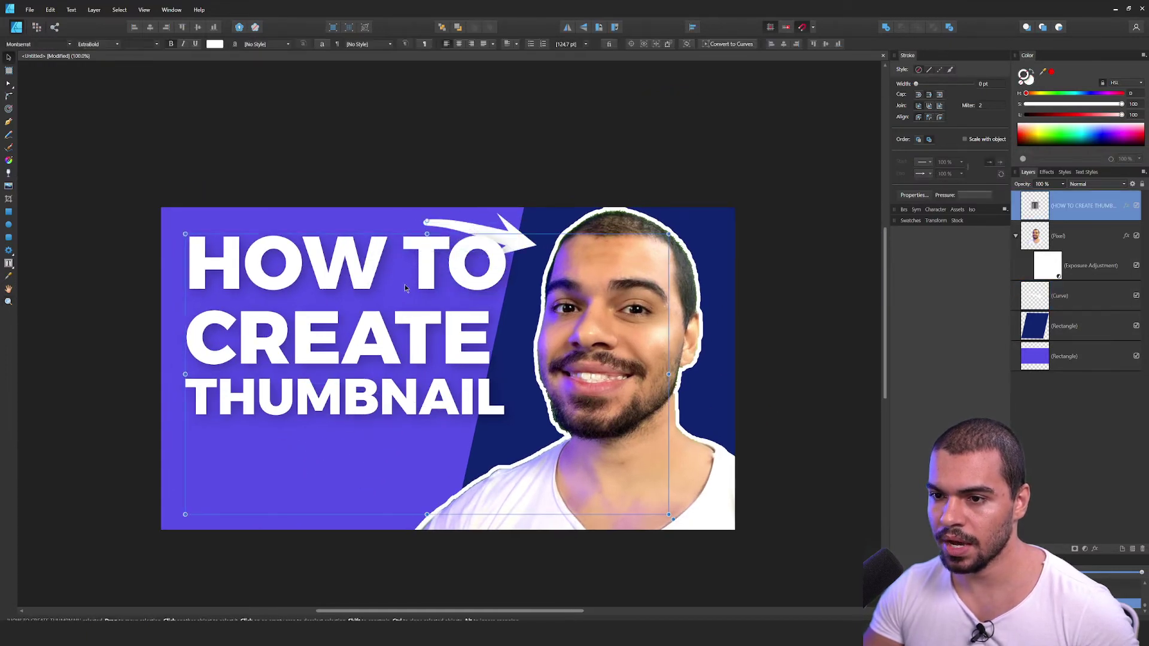
left_click_drag(379, 295, 379, 317)
left_click_drag(439, 278, 436, 273)
- Recolor the arrow red and give it a white Outline effect with an 18.2 px radius aligned outside
left_click(479, 234)
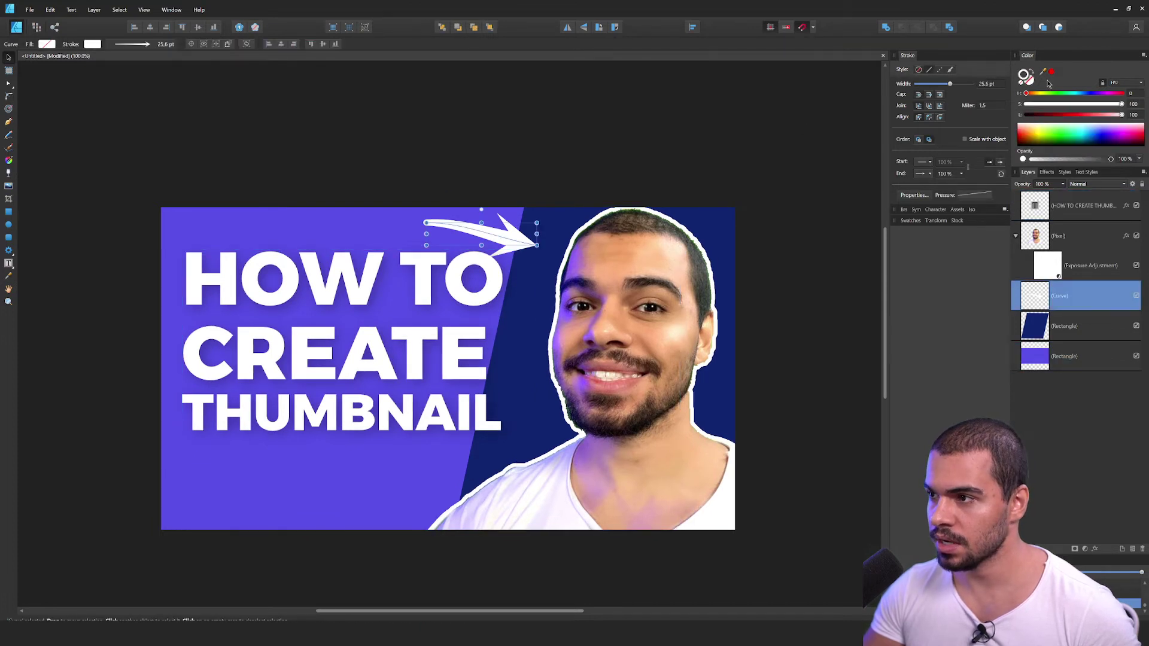
key("ctrl+shift+e")
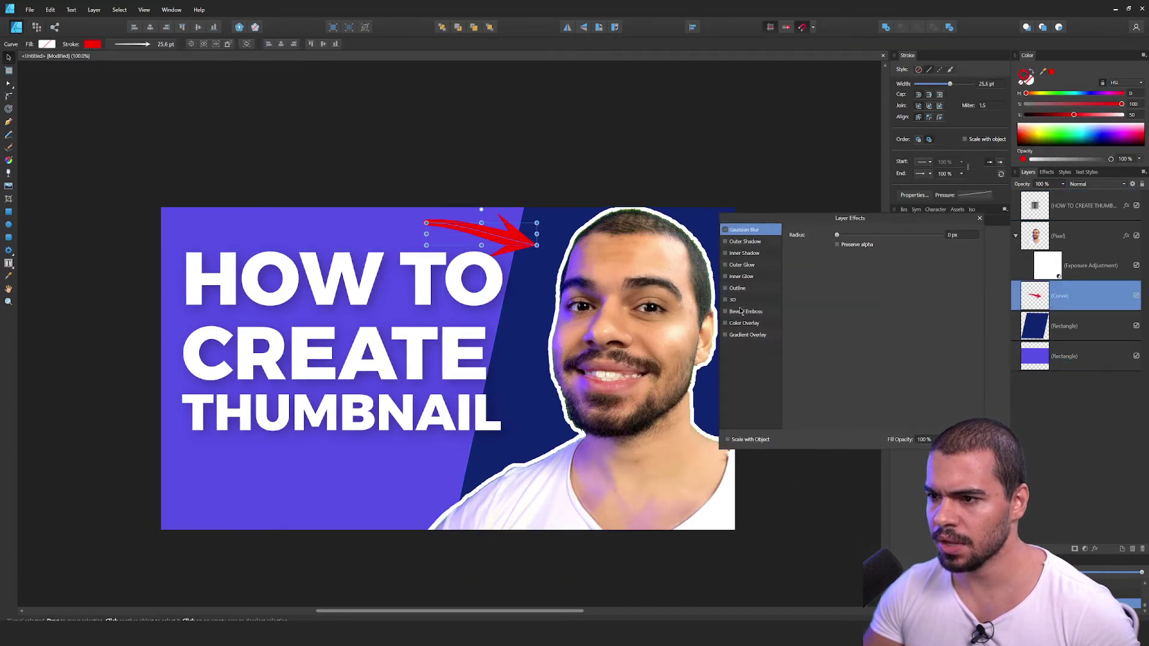
left_click(732, 290)
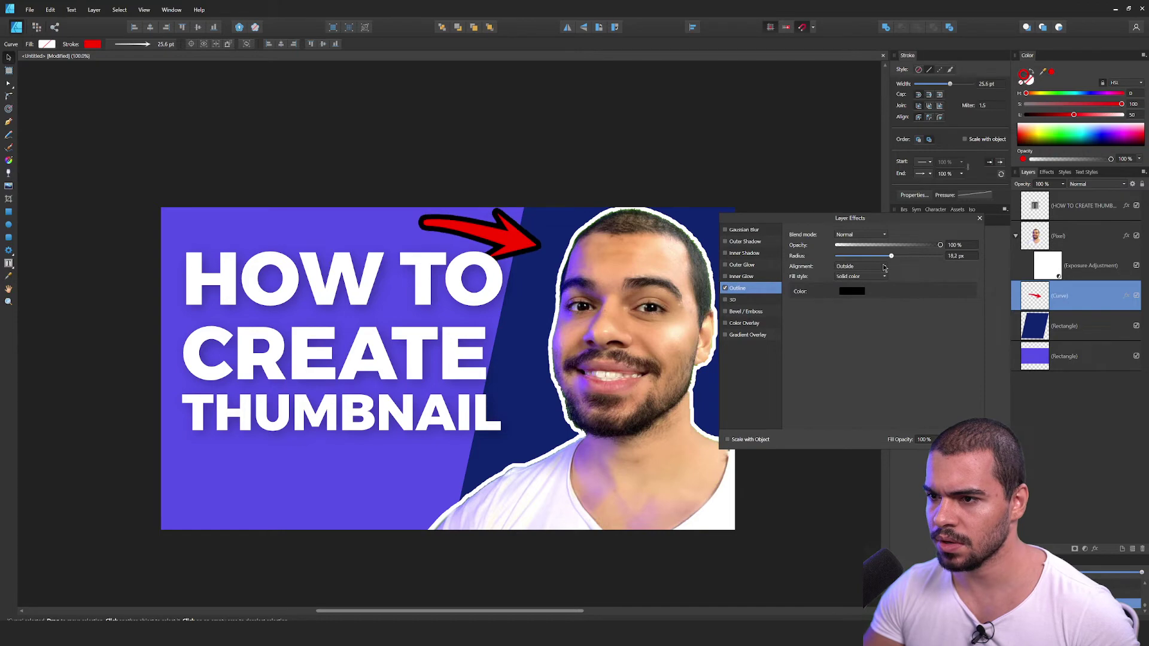
left_click(853, 292)
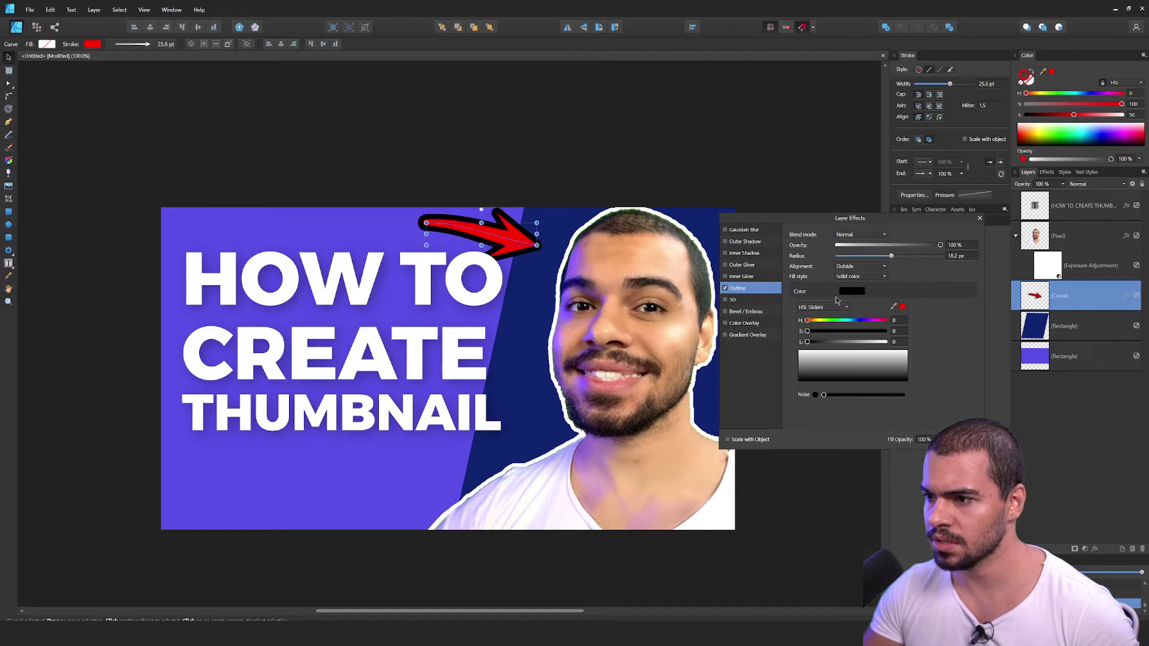
left_click(903, 308)
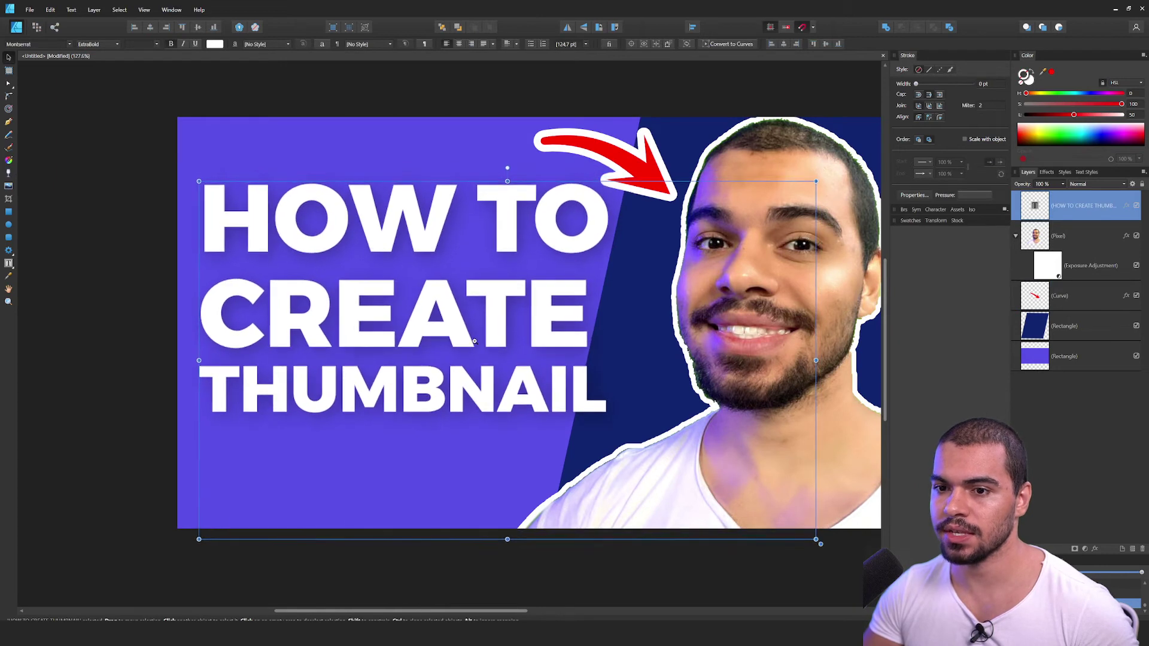
- Draw a dark blue box (HSL 222, 53, 20) over the word THUMBNAIL and move it behind the headline
left_click(10, 212)
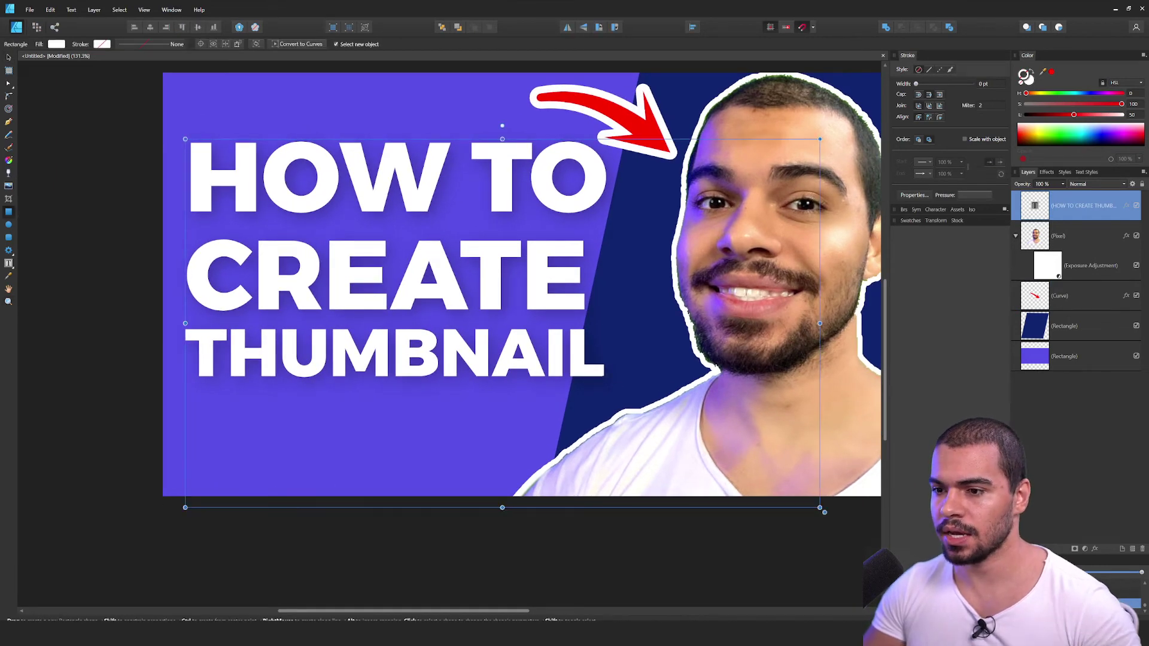
left_click_drag(611, 393, 171, 323)
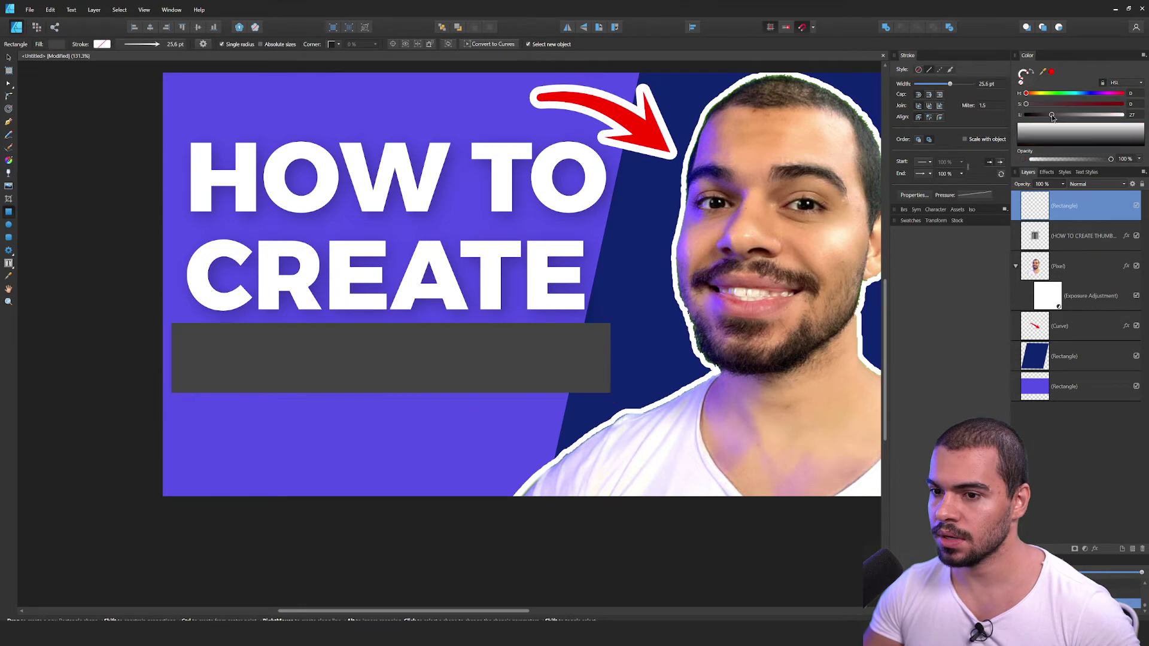
left_click_drag(1051, 115, 1076, 104)
left_click(1084, 93)
key("ctrl+bracketleft")
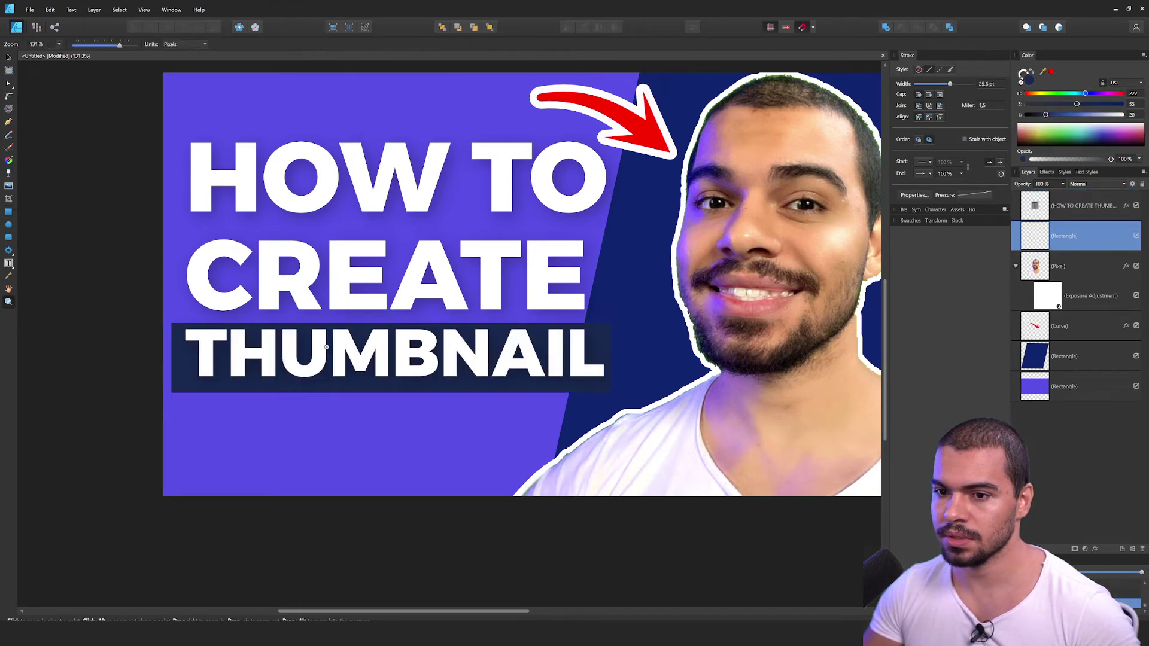
- Extend the top edge of the box behind THUMBNAIL slightly upward and set its fill lightness to 13
scroll(323, 346, "up", 3)
left_click_drag(461, 296, 462, 286)
scroll(496, 296, "down", 4)
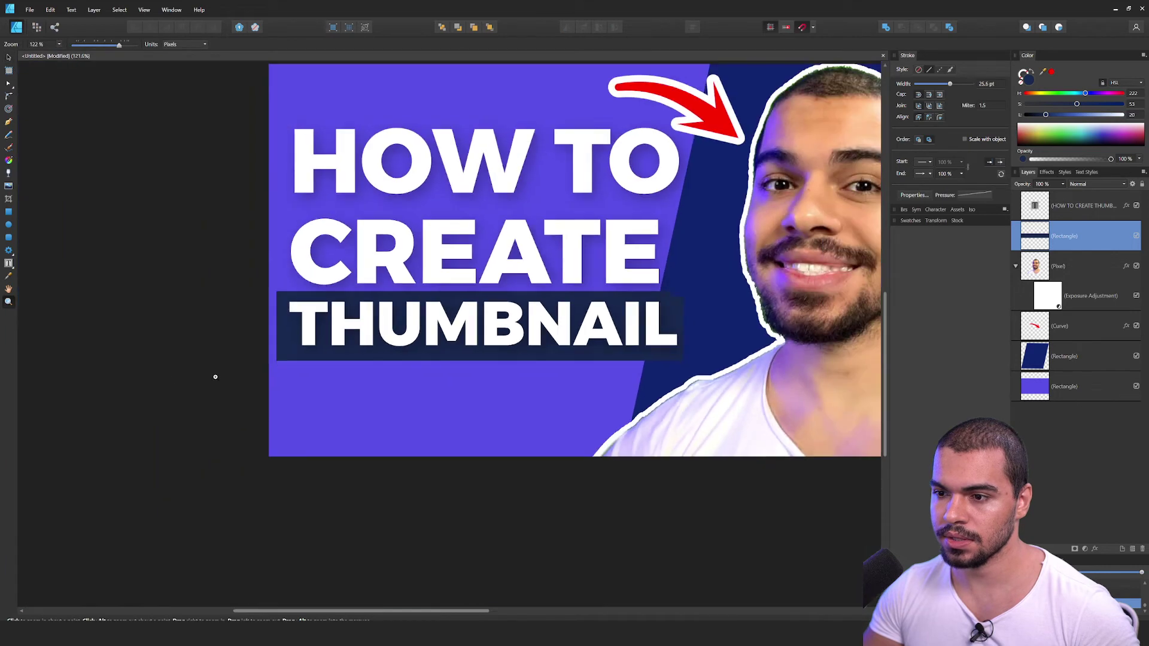
scroll(706, 304, "up", 2)
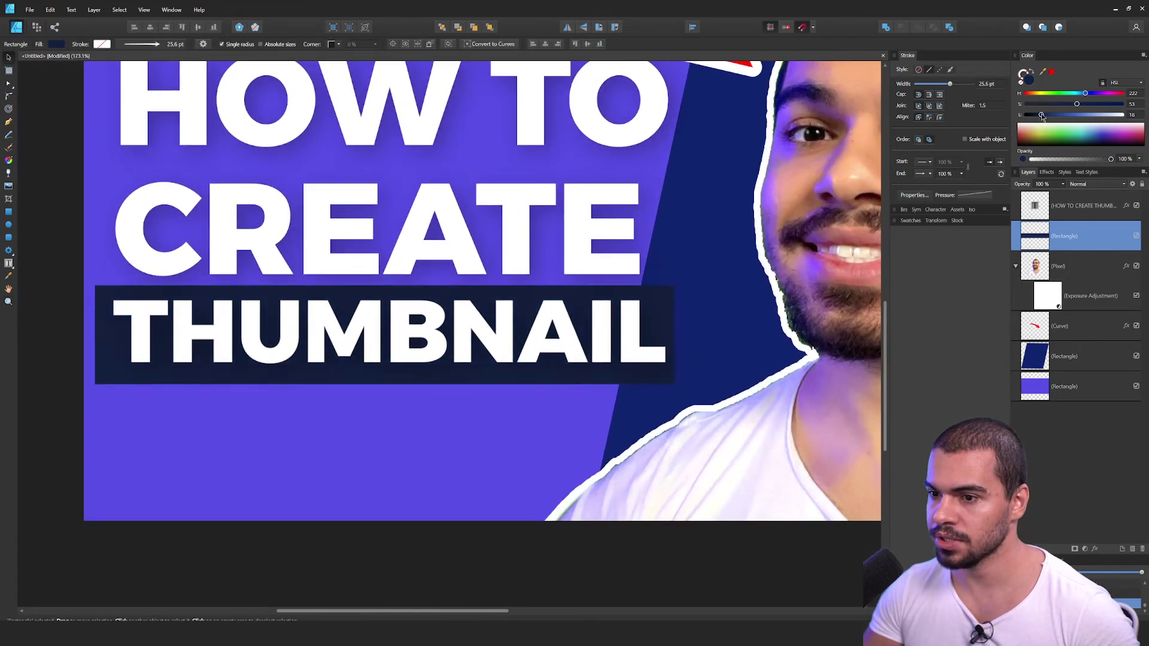
scroll(258, 389, "down", 2)
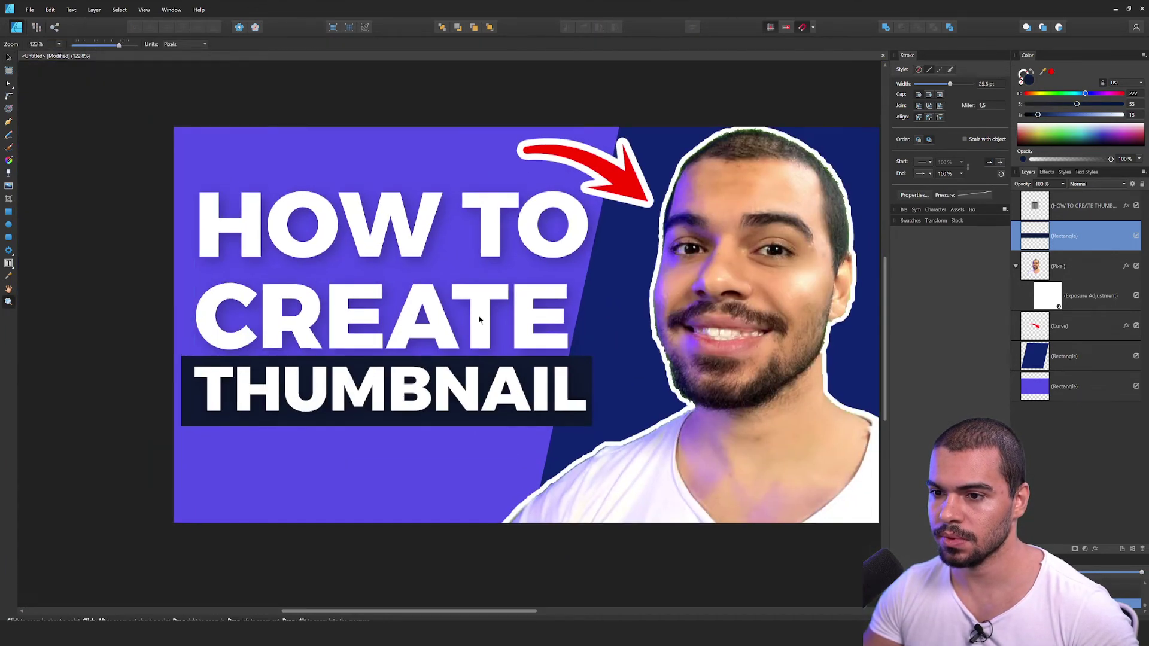
- Recolor the word THUMBNAIL yellow and group the headline with its dark box
left_click(561, 392)
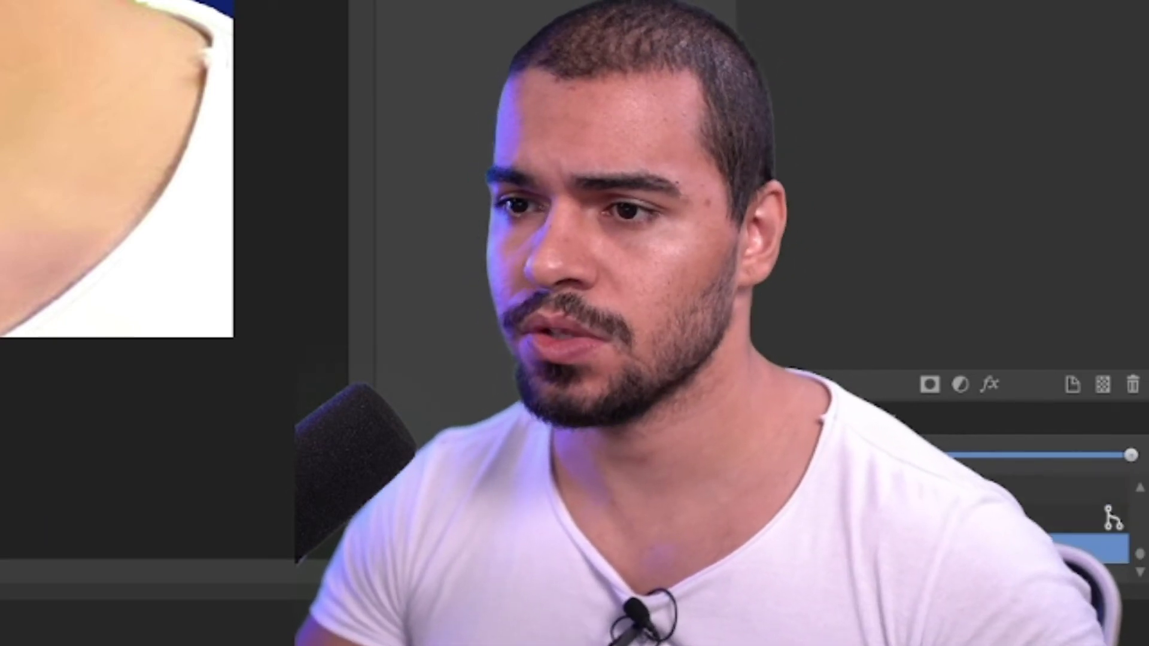
scroll(117, 169, "down", 3)
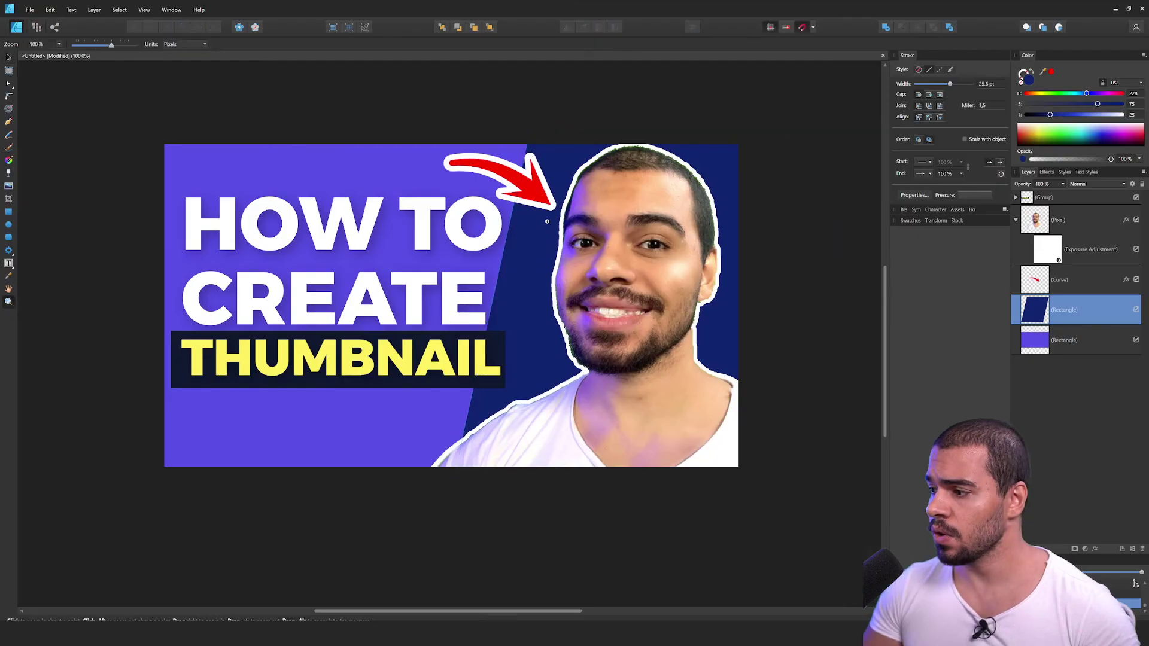
- Insert an artboard of Document size so that it contains the whole thumbnail design
left_click_drag(577, 201, 317, 159)
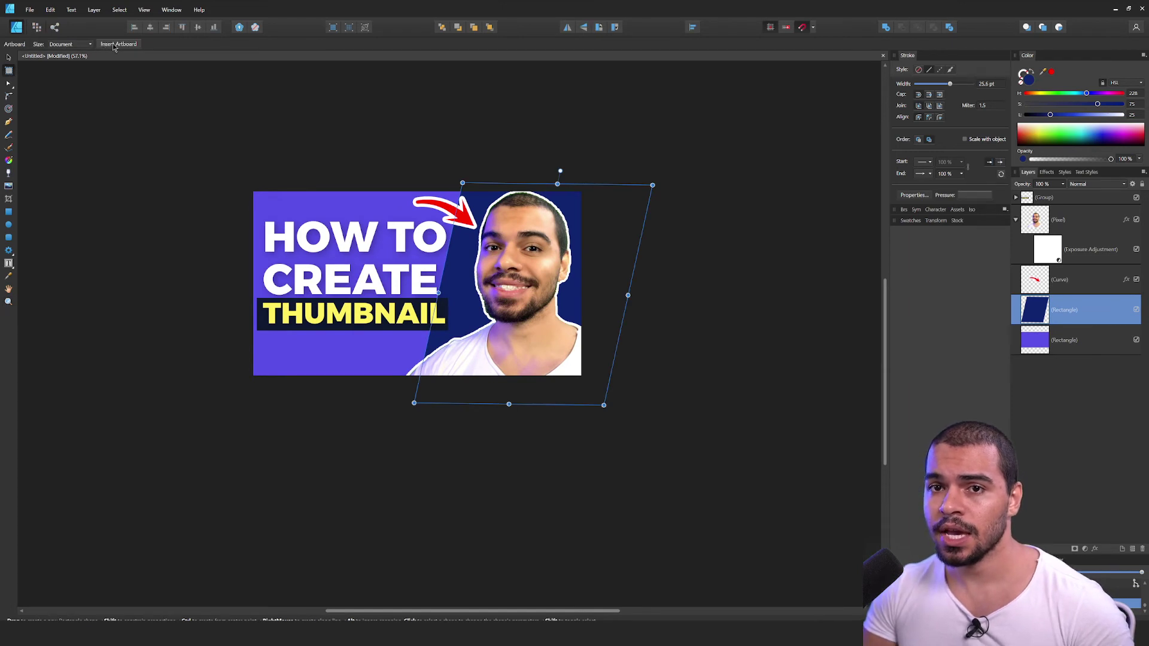
left_click(118, 45)
key("v")
scroll(510, 251, "down", 1)
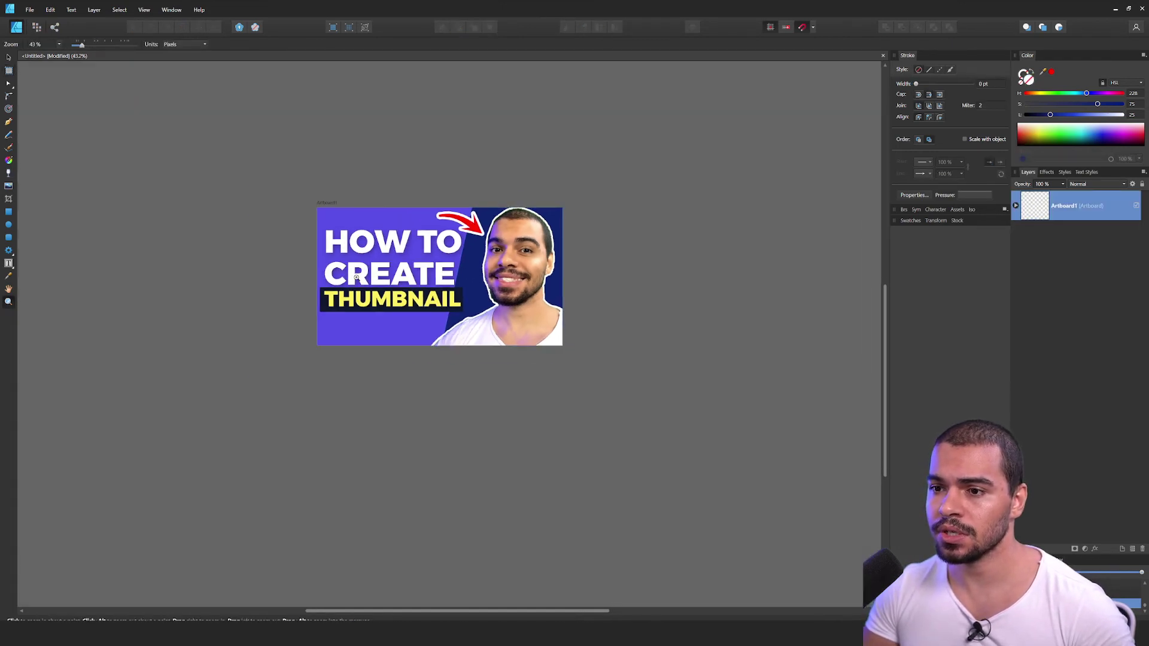
- Duplicate the thumbnail artboard twice, placing one copy beside the original and another below that copy
left_click_drag(510, 251, 278, 307)
left_click_drag(218, 337, 616, 254)
left_click_drag(605, 298, 605, 471)
- Replace the word CREATE with MAKE in the headline of the copy beside the original artboard
double_click(580, 230)
key("ctrl+space")
left_click(546, 240)
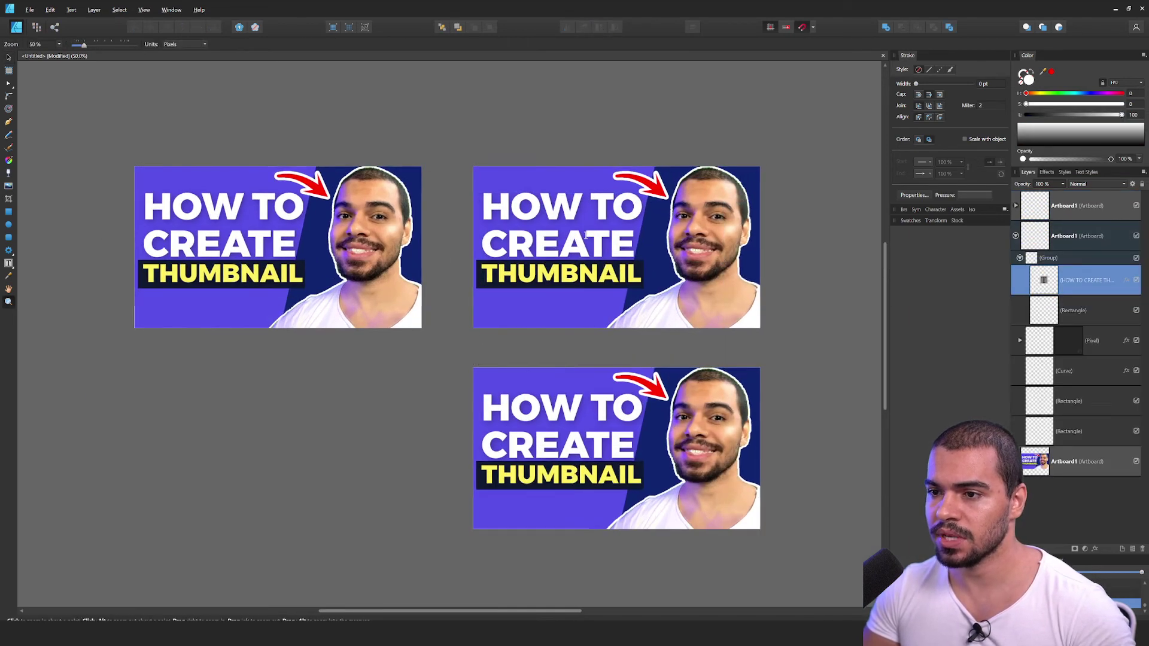
left_click_drag(635, 246, 516, 246)
type("m")
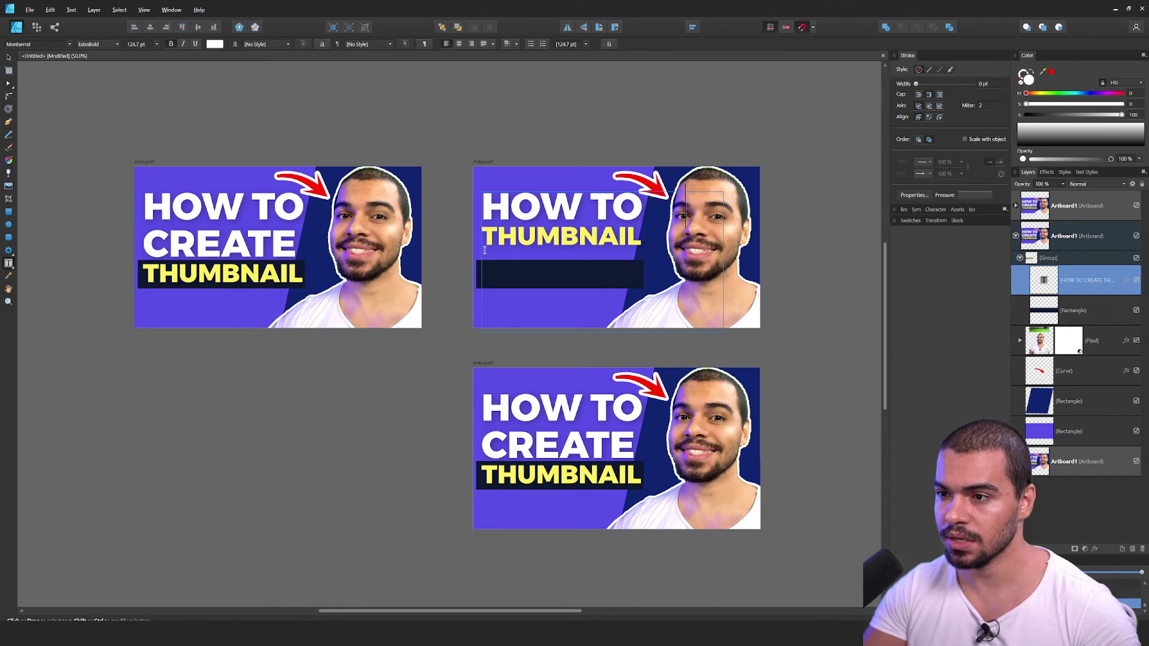
type("make")
key("Escape")
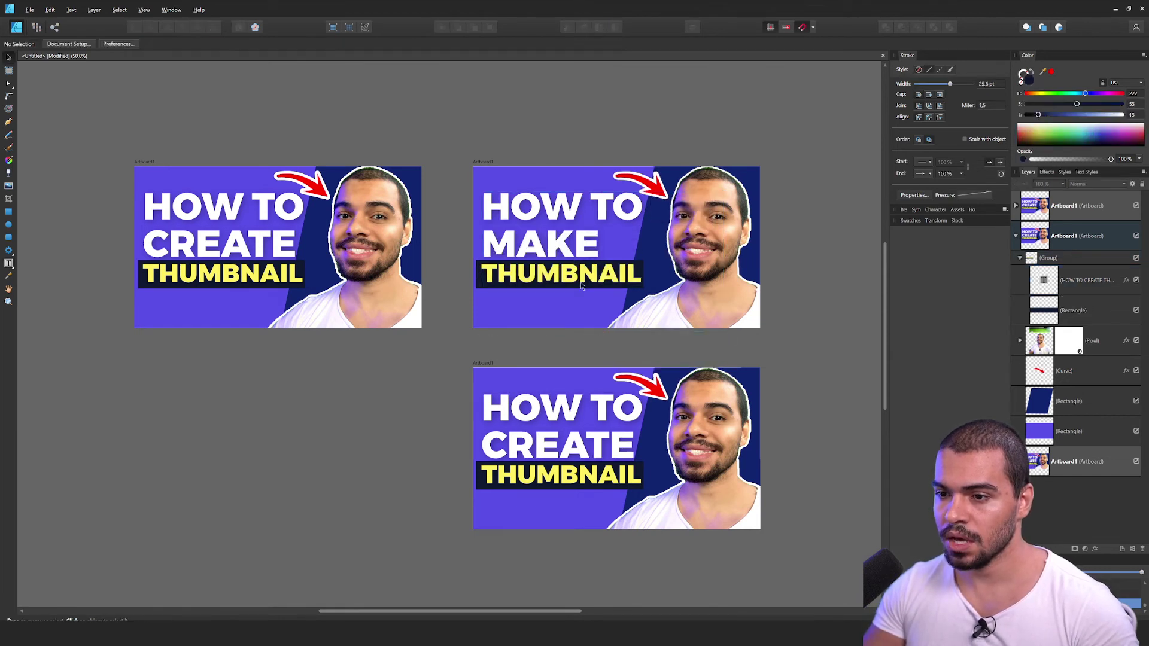
- Change the font of the HOW TO MAKE THUMBNAIL headline to Molot
left_click(69, 45)
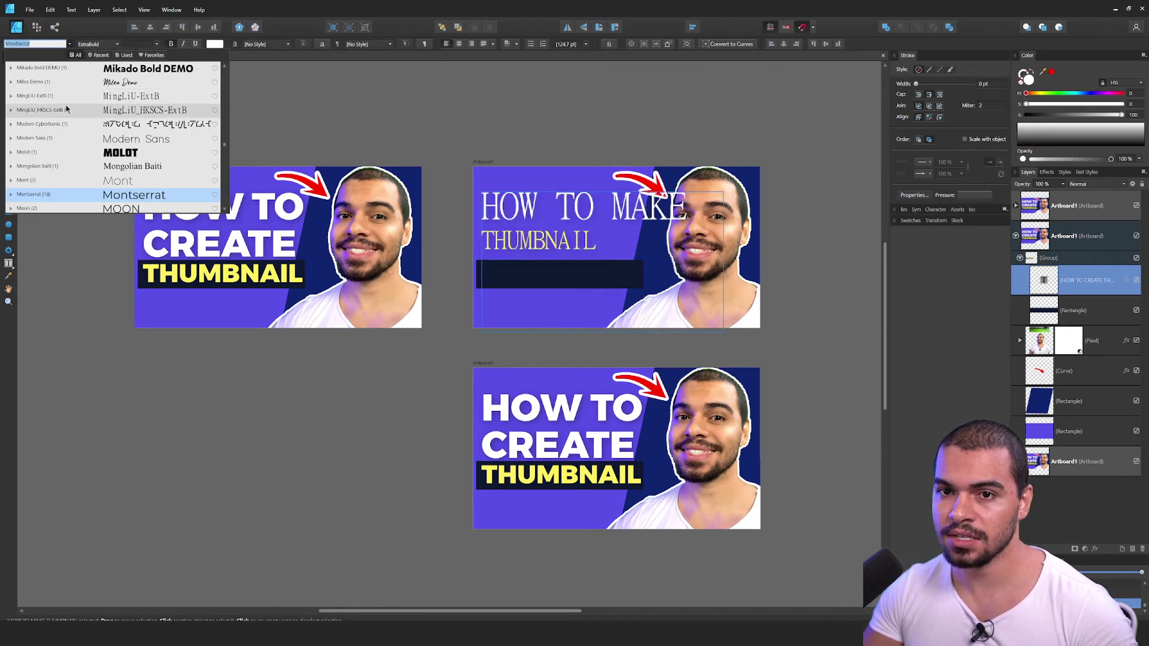
left_click(65, 158)
left_click_drag(547, 356, 543, 315)
double_click(539, 398)
left_click_drag(548, 379, 512, 326)
left_click(531, 215)
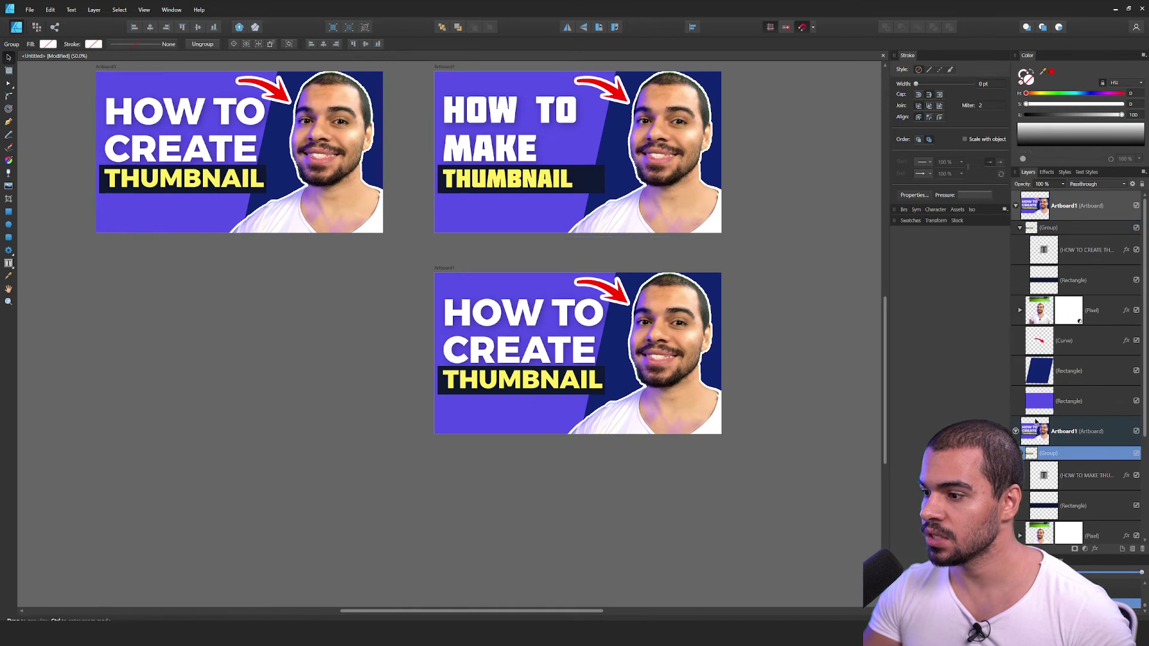
- Delete the lower artboard copy and fill the purple background rectangle of the HOW TO MAKE thumbnail with white
left_click(435, 268)
key("Delete")
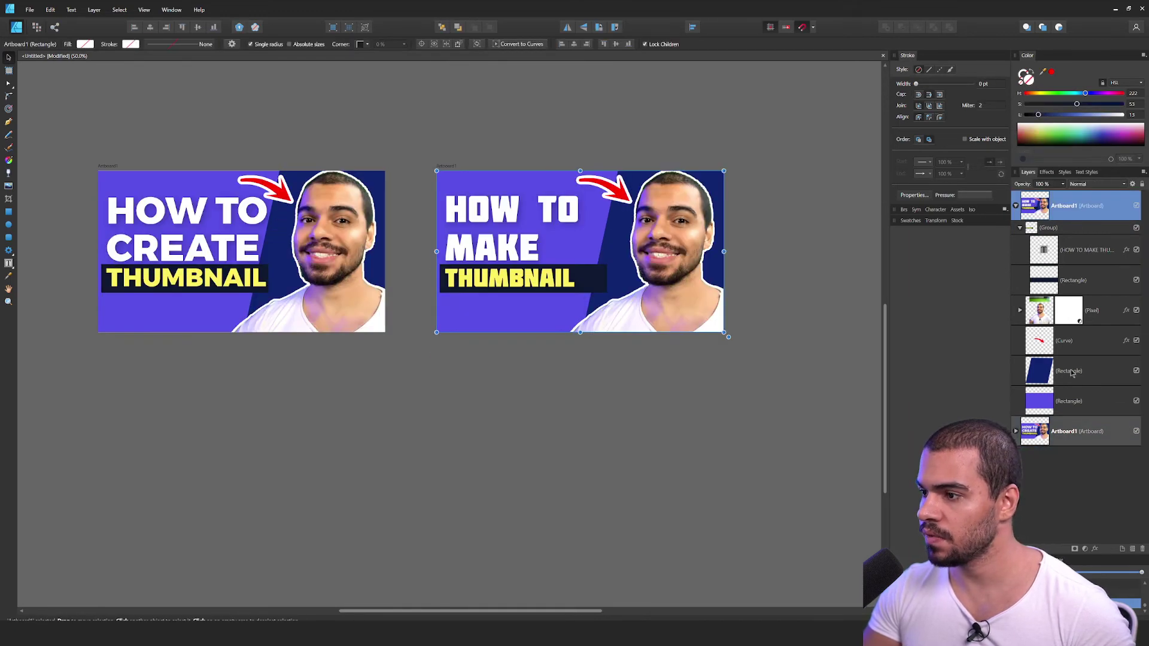
left_click(1073, 401)
left_click_drag(1094, 115, 1122, 115)
- Recolor HOW TO MAKE teal and THUMBNAIL white on the white thumbnail, and remove the headline's shadow
scroll(450, 219, "right", 3)
left_click(450, 220)
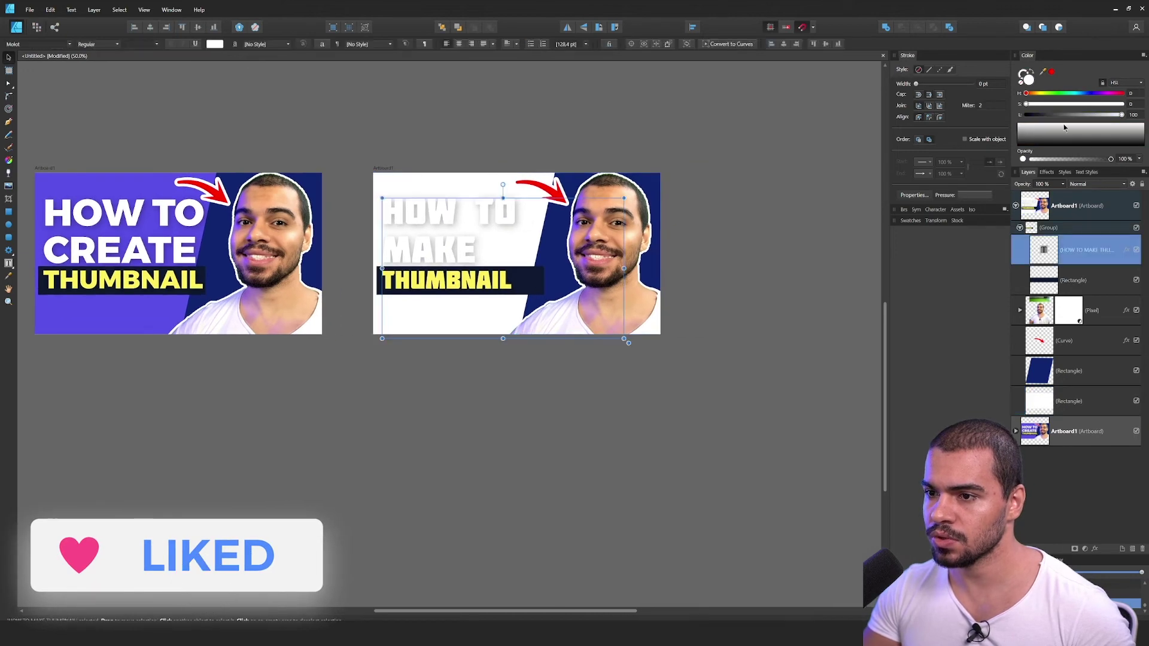
left_click(1066, 114)
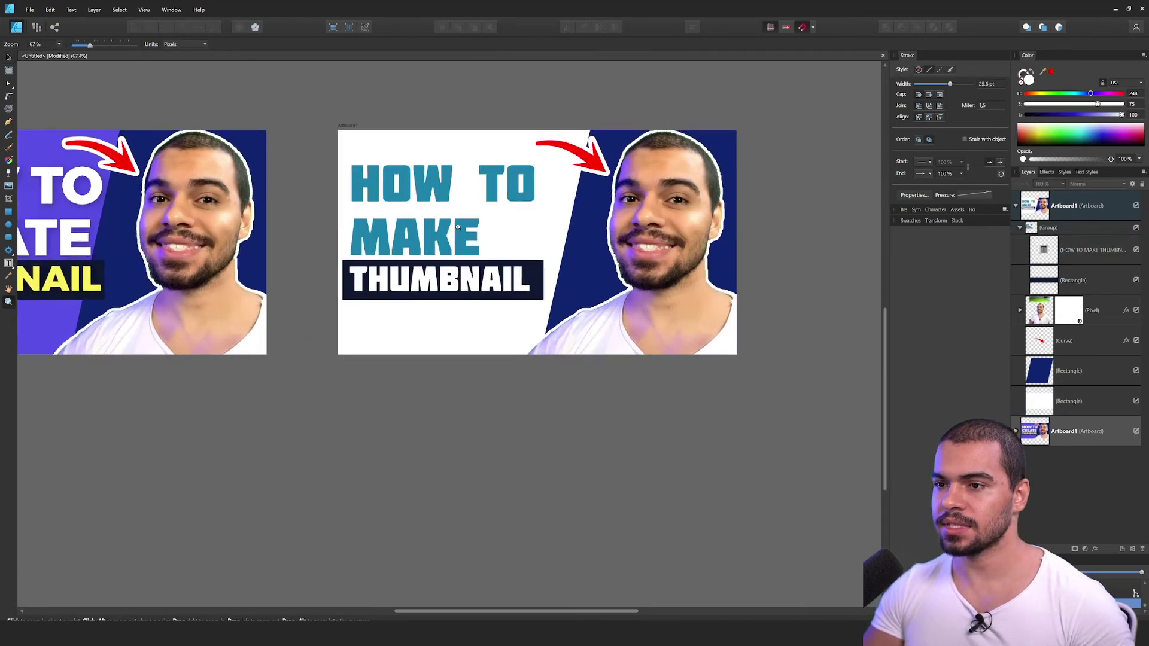
- Compare the purple and the white thumbnail variations side by side
scroll(407, 289, "down", 3)
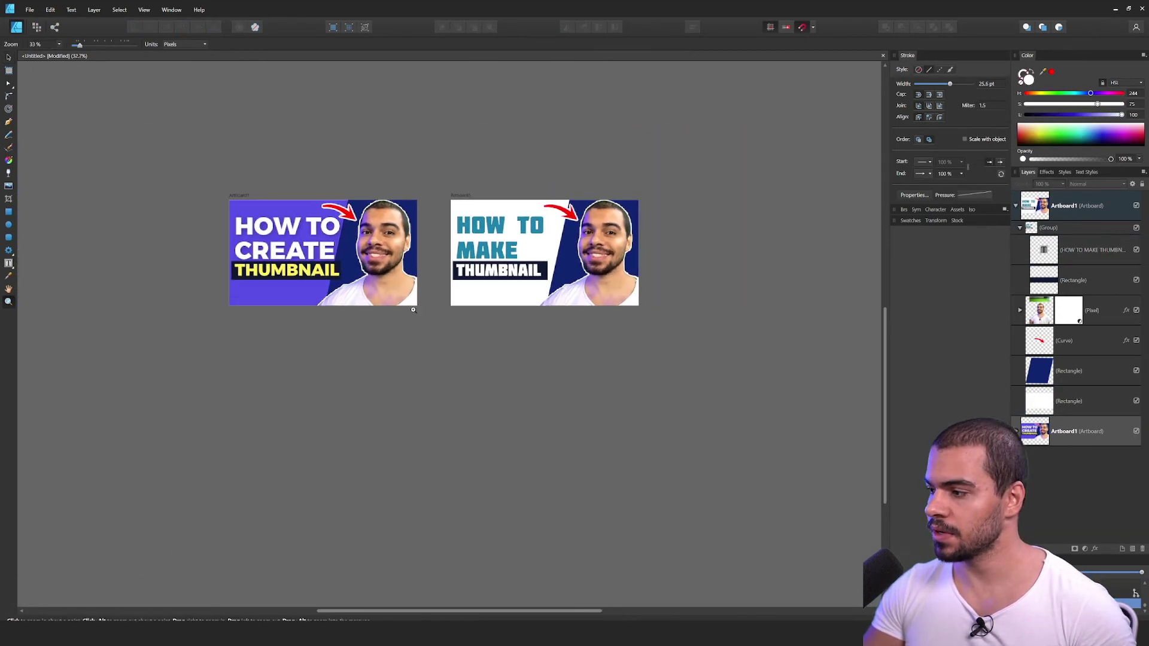
left_click_drag(407, 289, 420, 287)
double_click(544, 265)
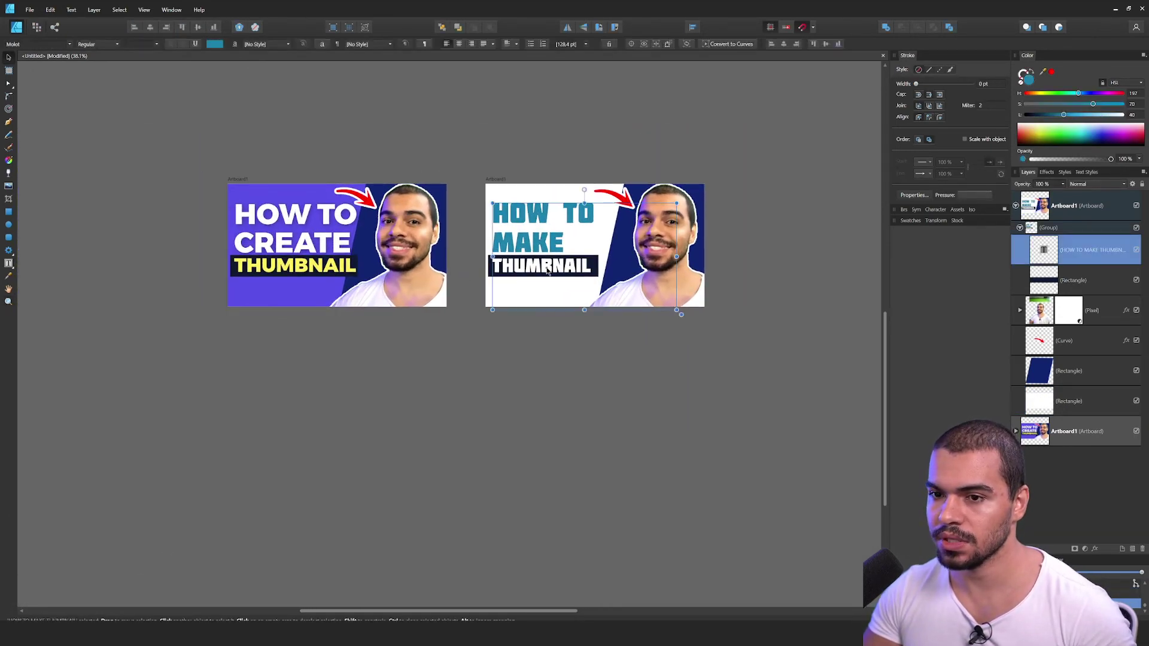
key("z")
left_click_drag(543, 265, 576, 270)
key("v")
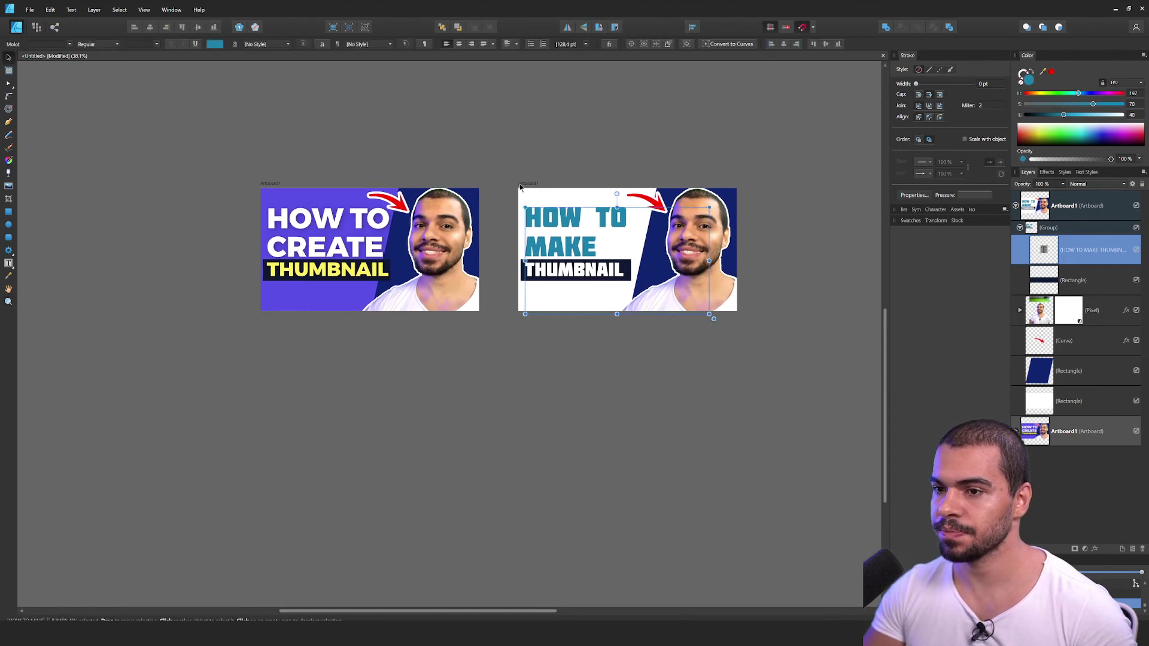
left_click(1132, 203)
left_click(1136, 207)
key("ctrl+plus")
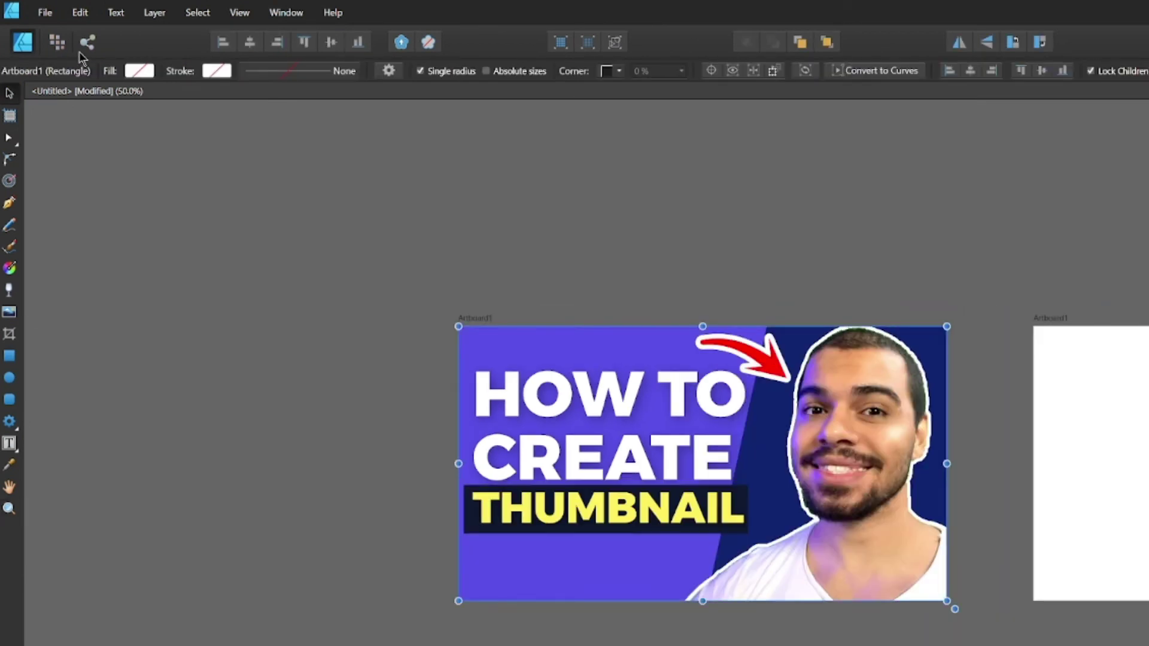
- Switch to the Export Persona and rename the slice of the original purple thumbnail as thumbnail_1
left_click(86, 43)
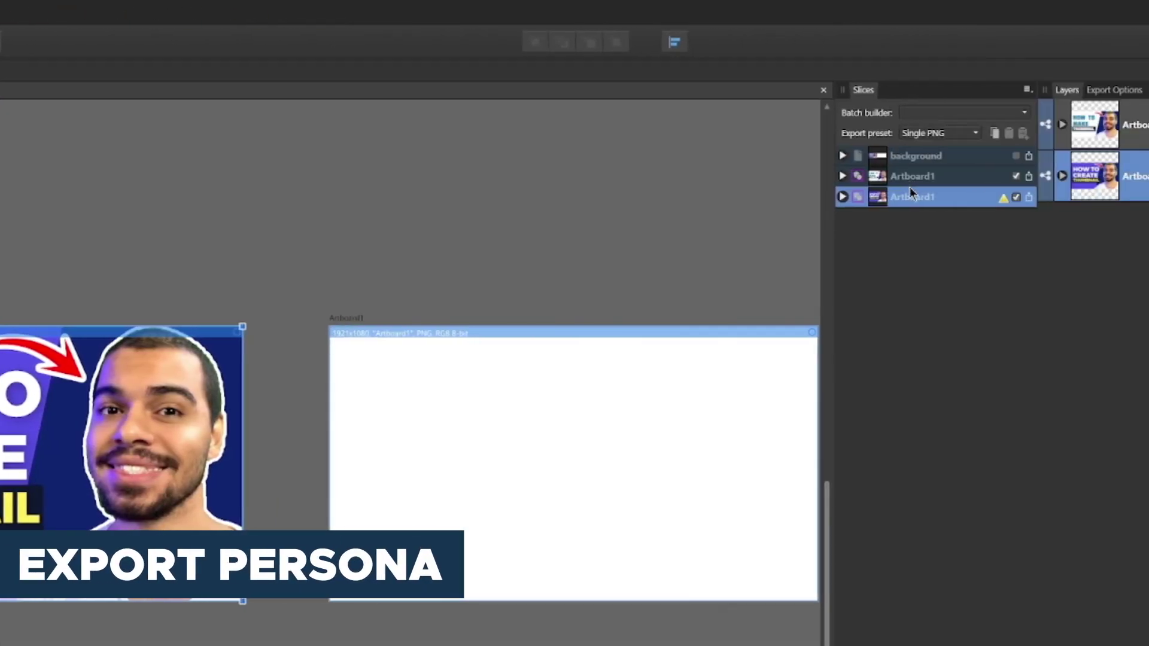
double_click(823, 197)
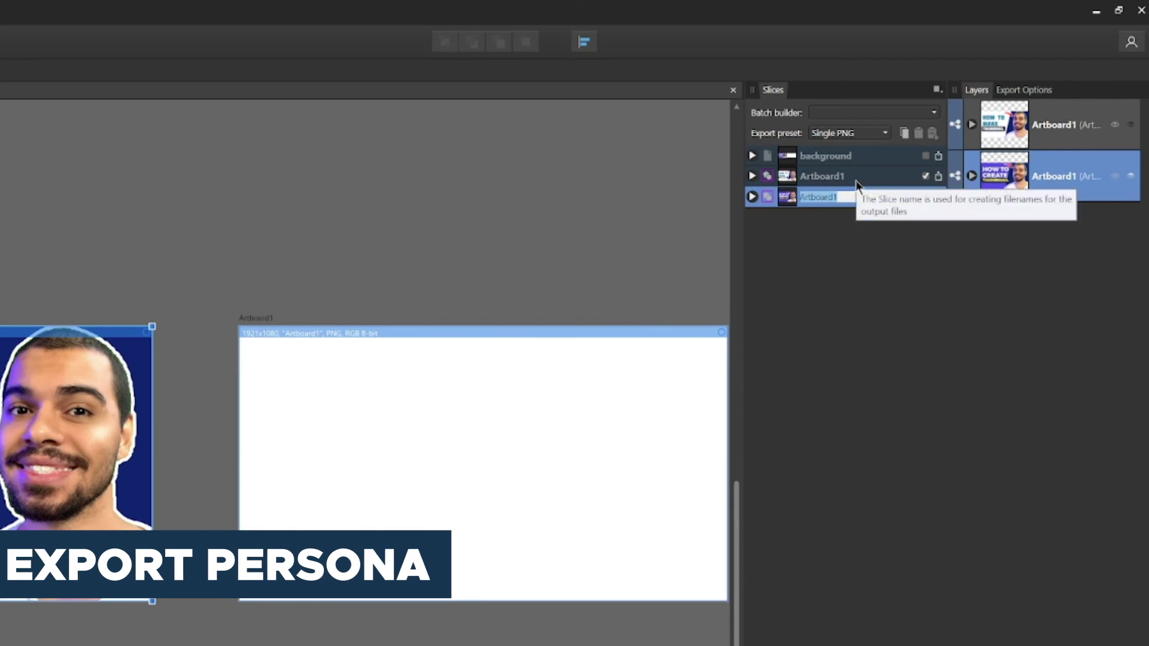
type("thumbnail 1")
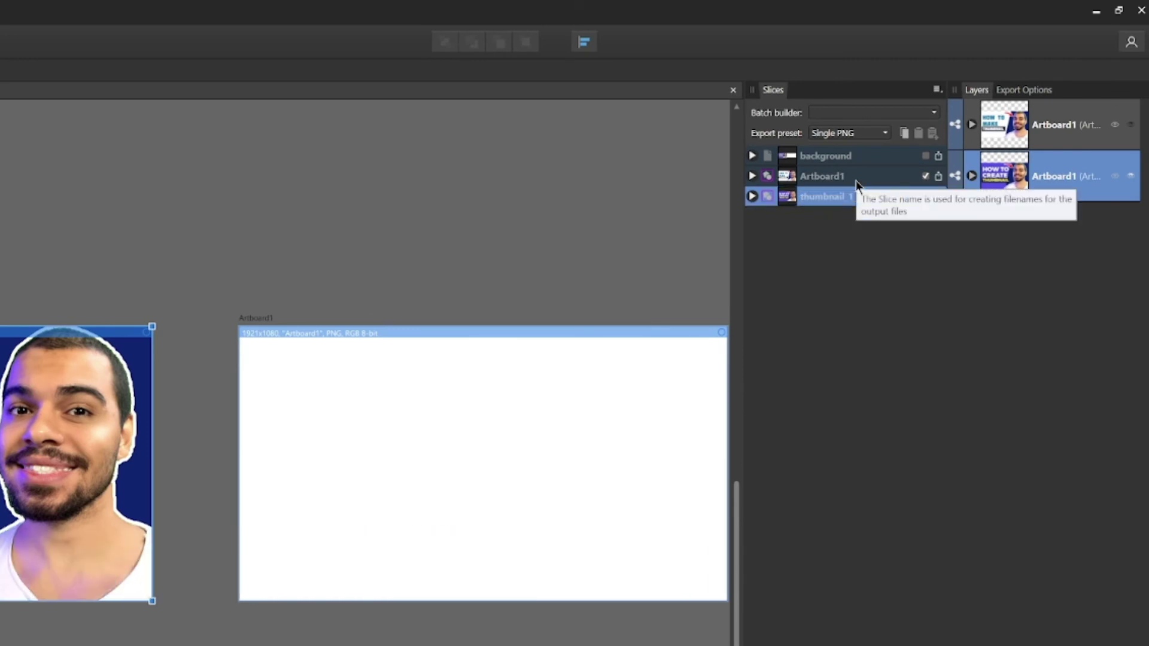
- Show the export settings of the thumbnail_1 slice and start exporting it as a PNG at 1x
left_click(752, 197)
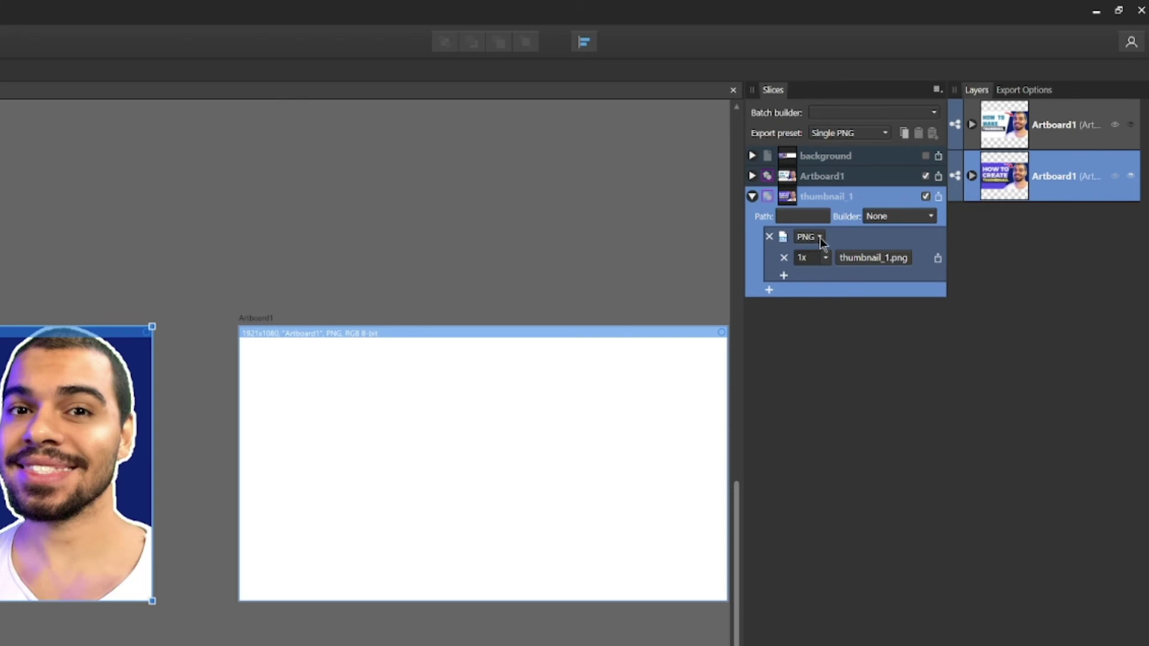
left_click(943, 200)
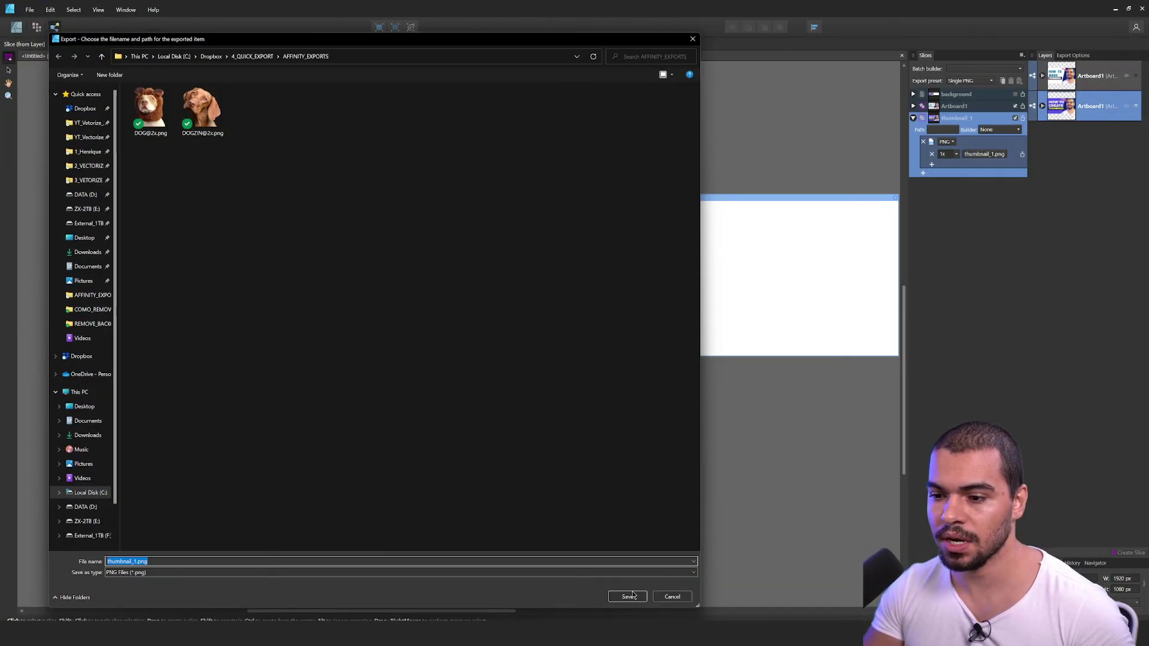